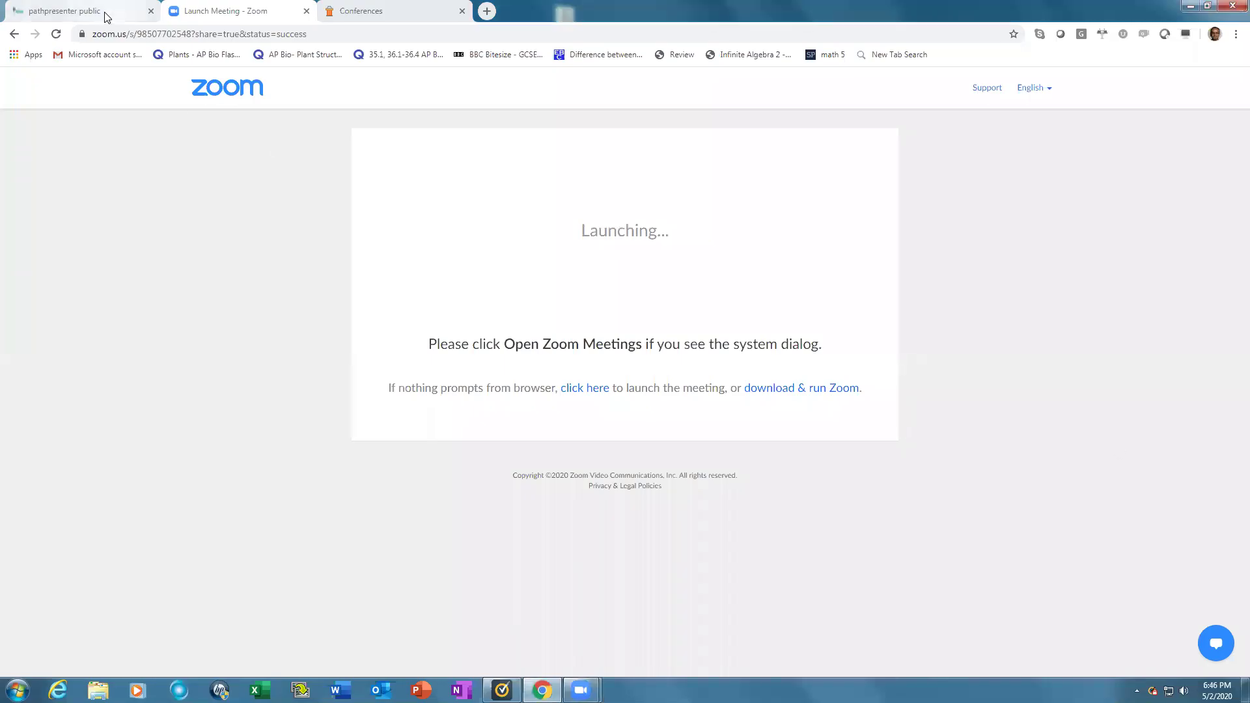
Switch to the 'pathpresenter public' tab showing the PathPresenter sign-in page
click(107, 13)
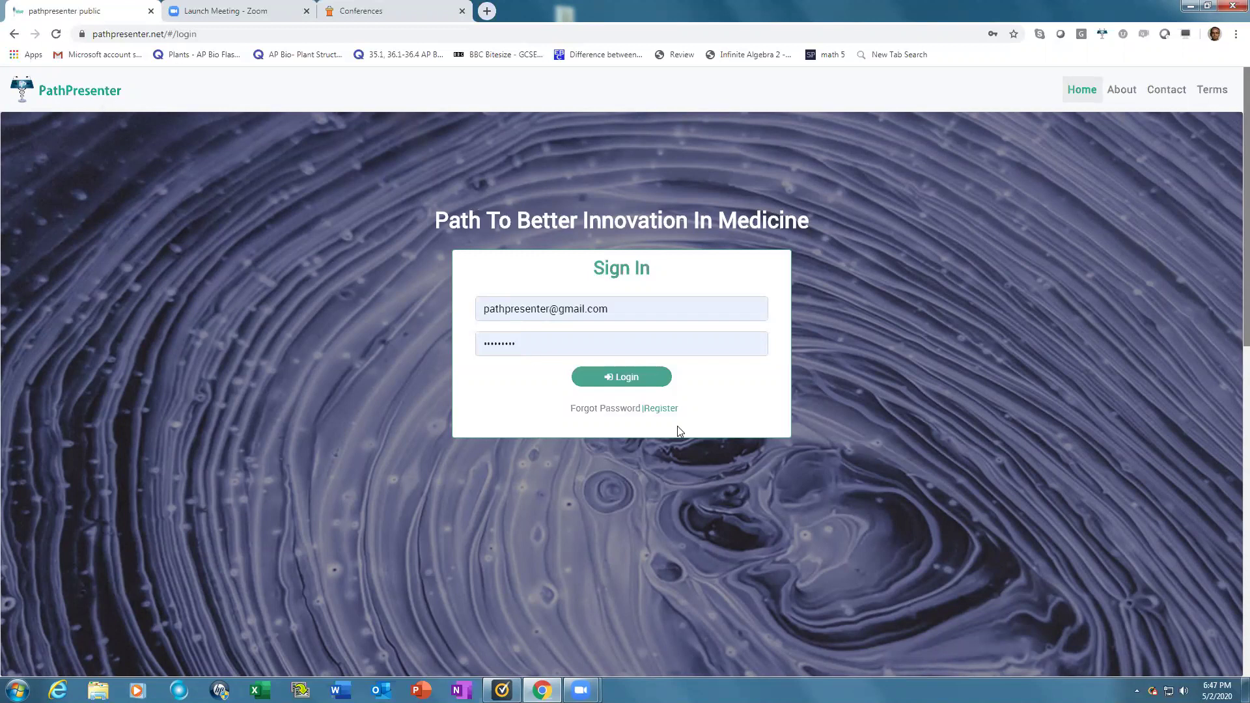
Log in, check the Conferences site, then open the Slide Library's category list
click(636, 379)
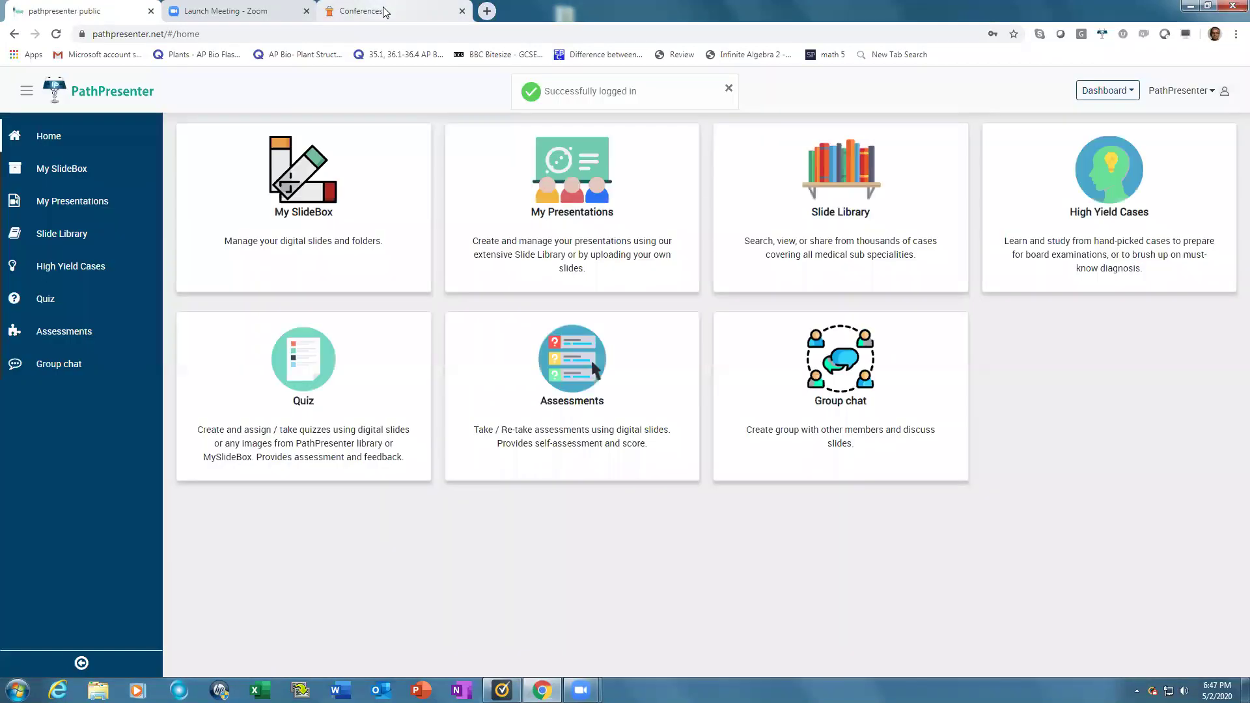
click(384, 12)
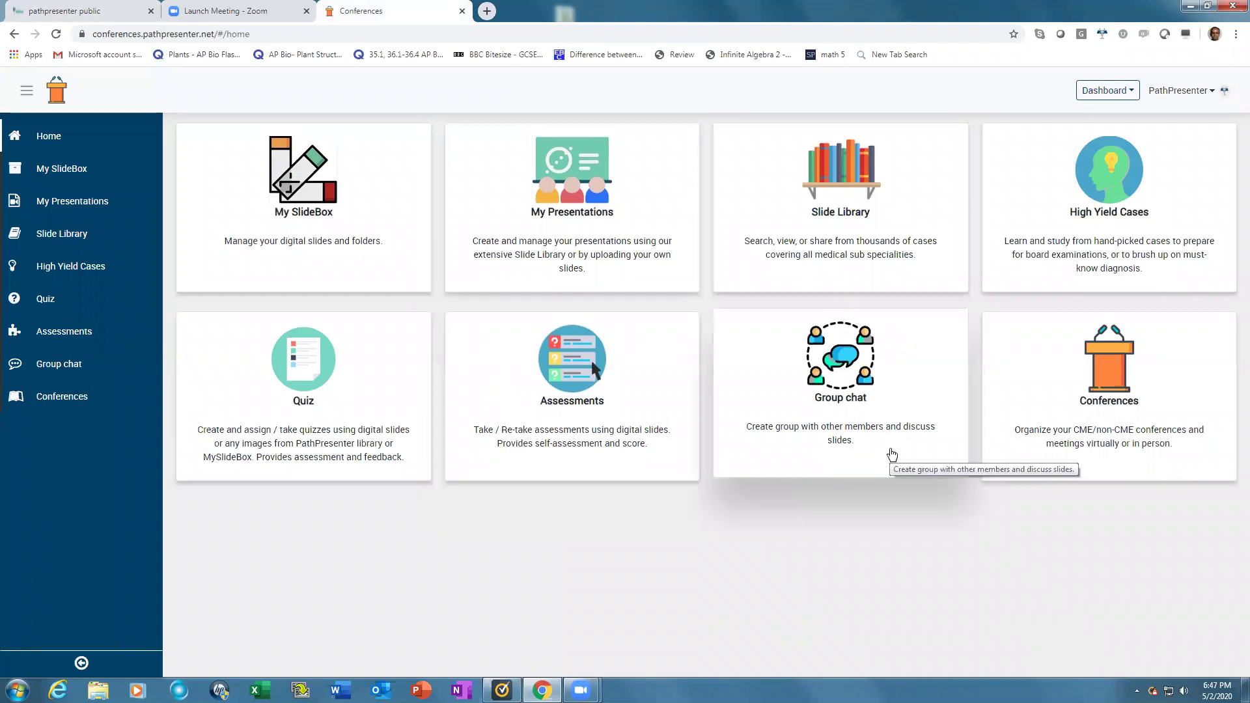
click(44, 12)
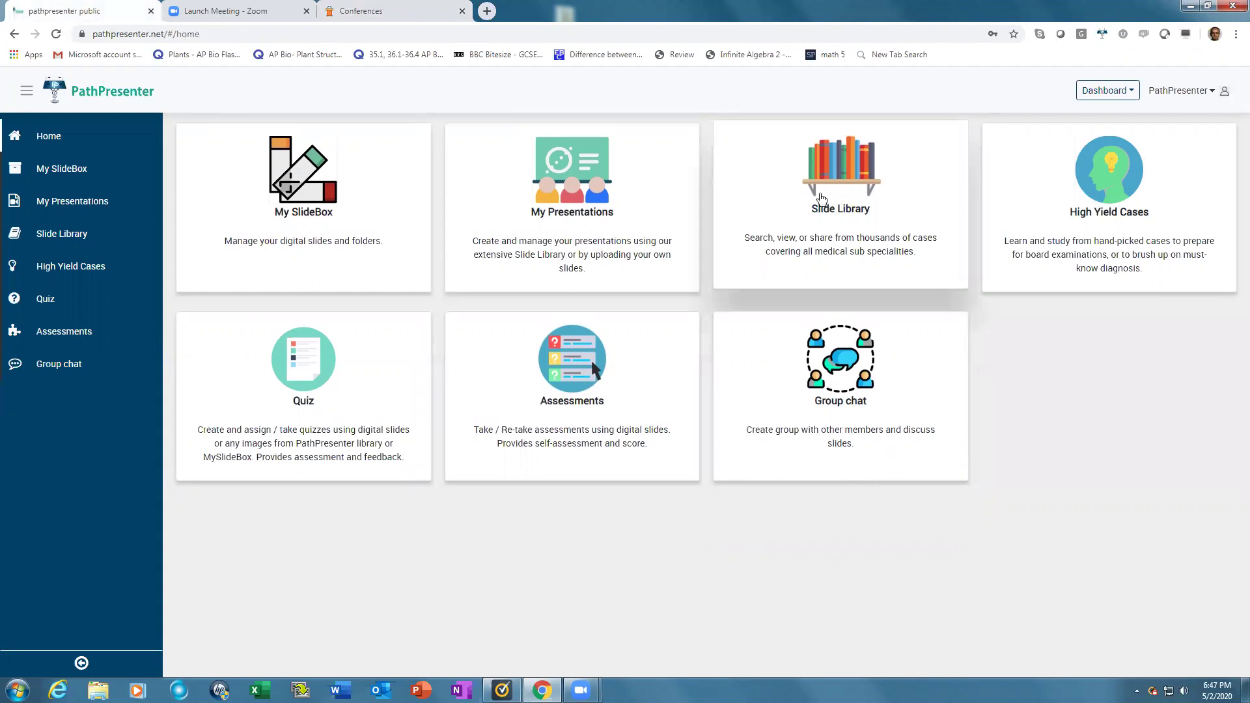
click(821, 198)
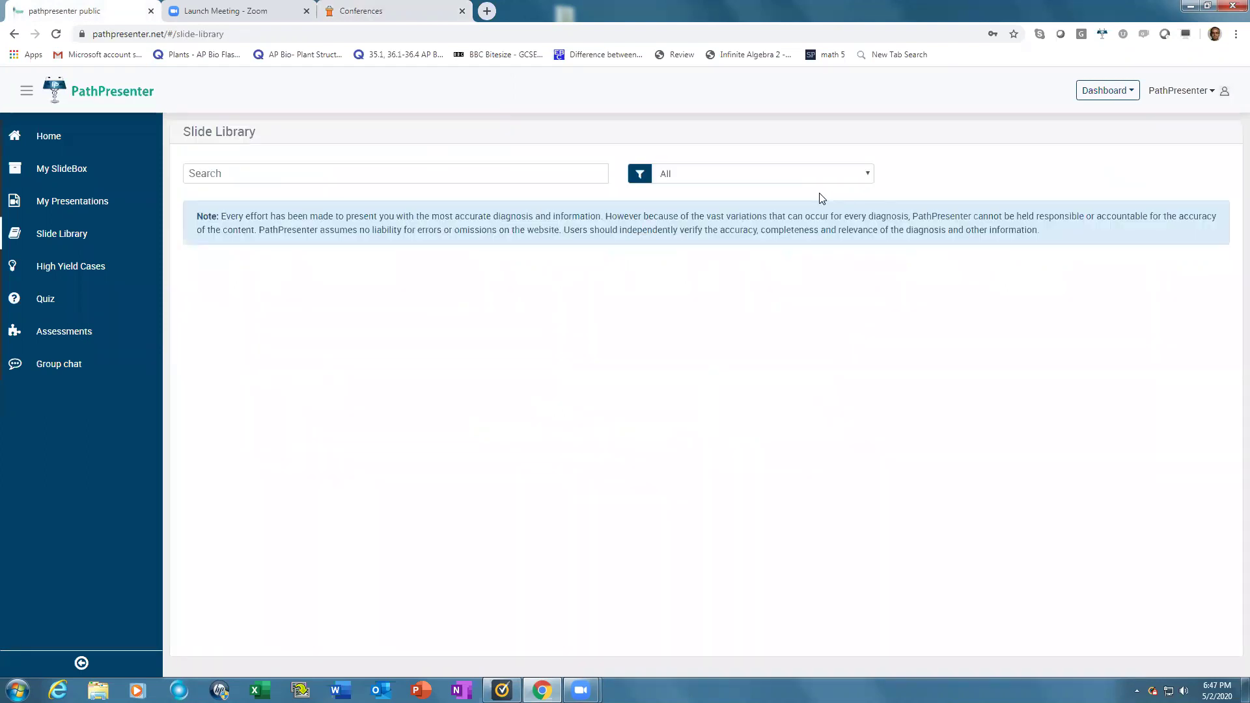
click(787, 180)
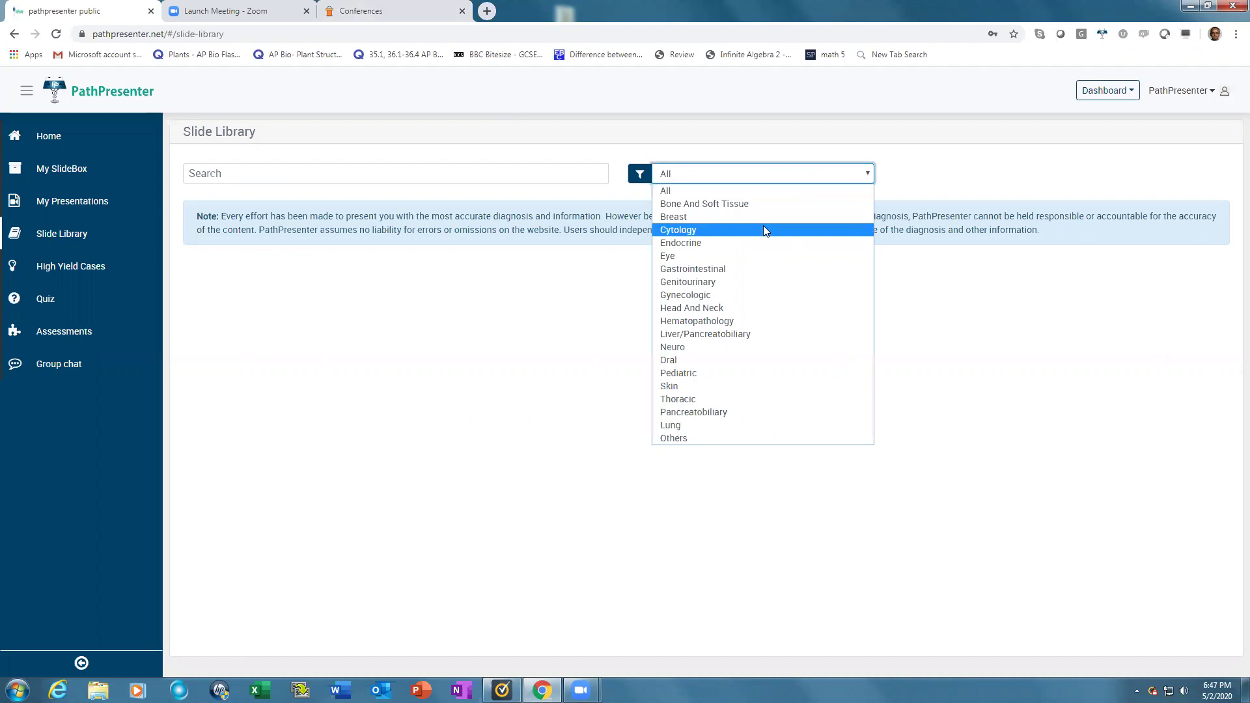
Search the Slide Library for 'lobomycosis', filter to Lobomycosis, and open the third result
click(444, 172)
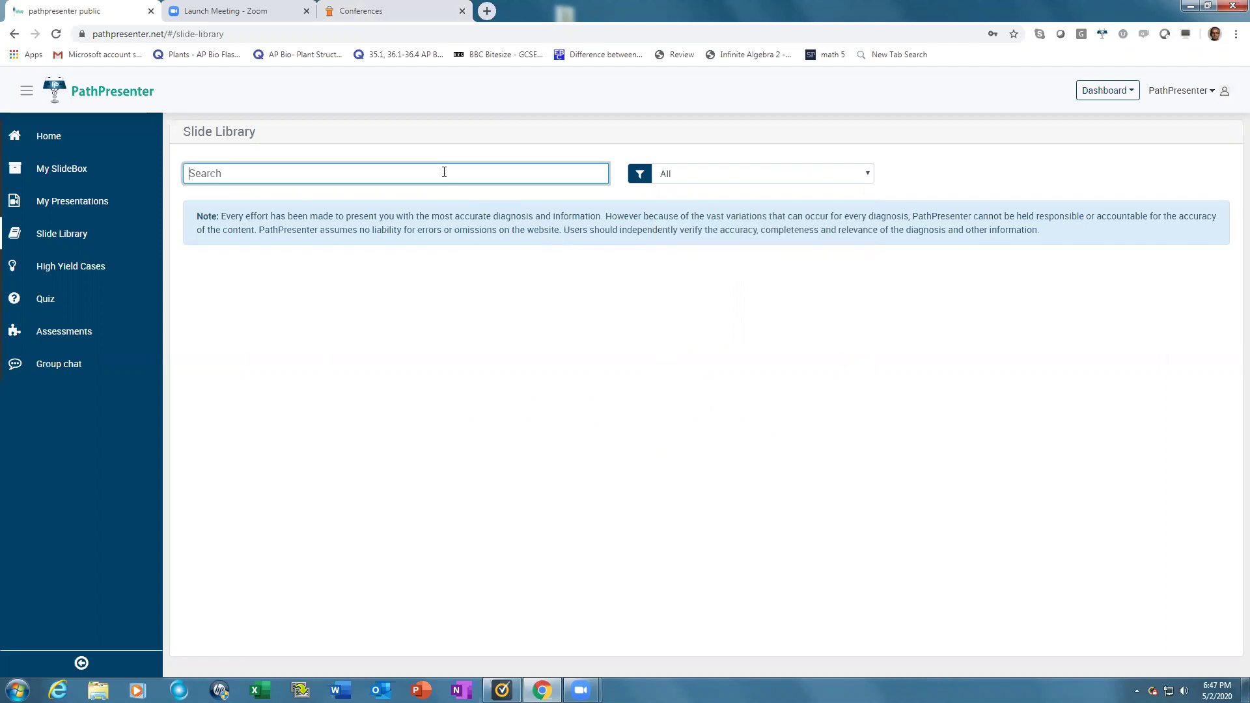
text(lobom)
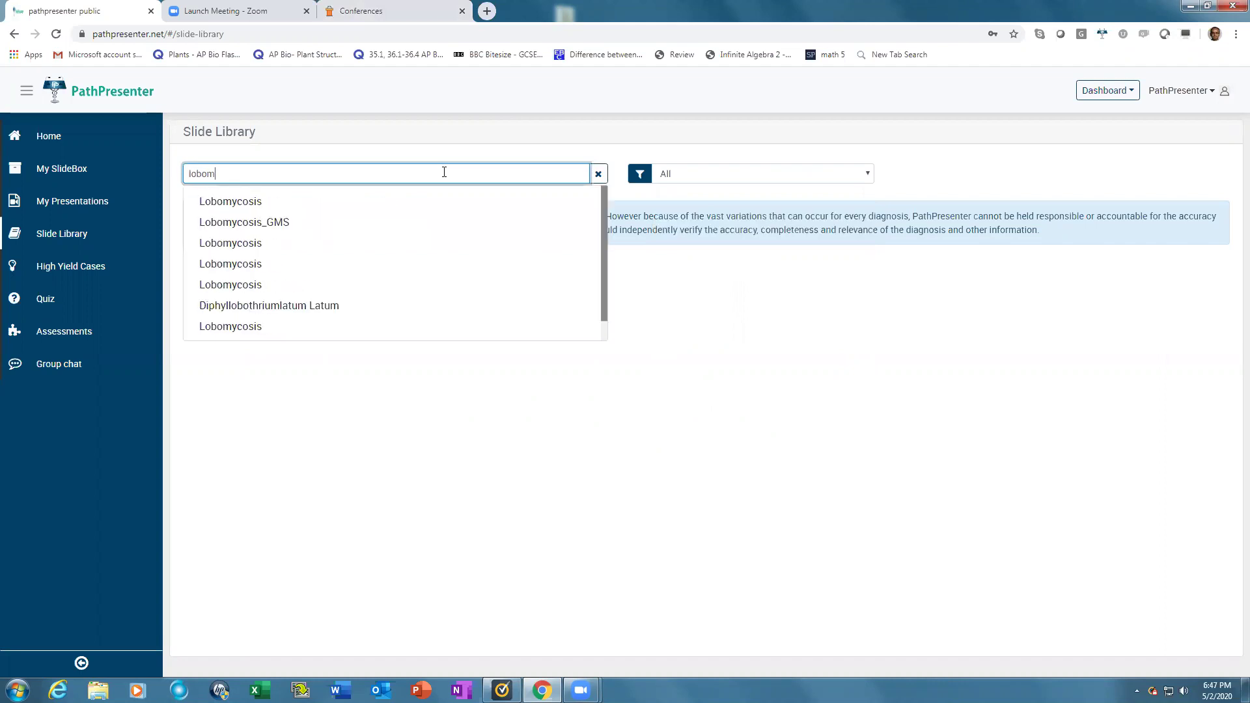
text(ycosis)
key(Return)
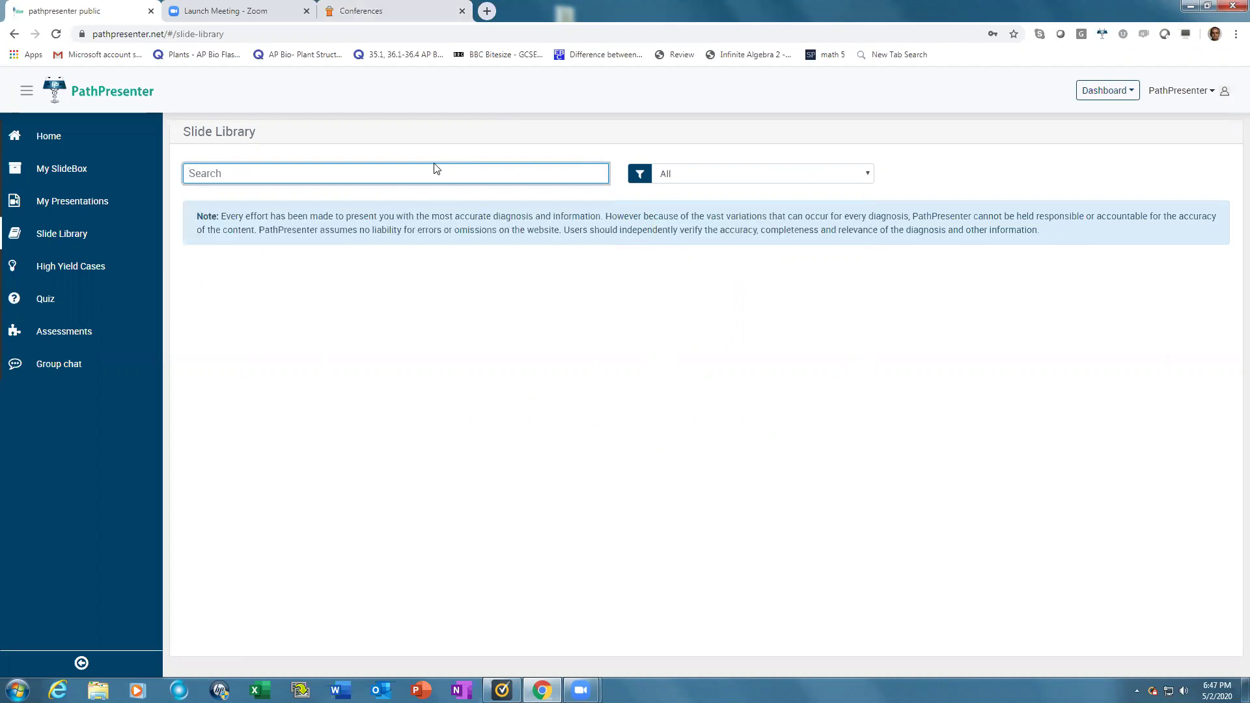
text(lobom)
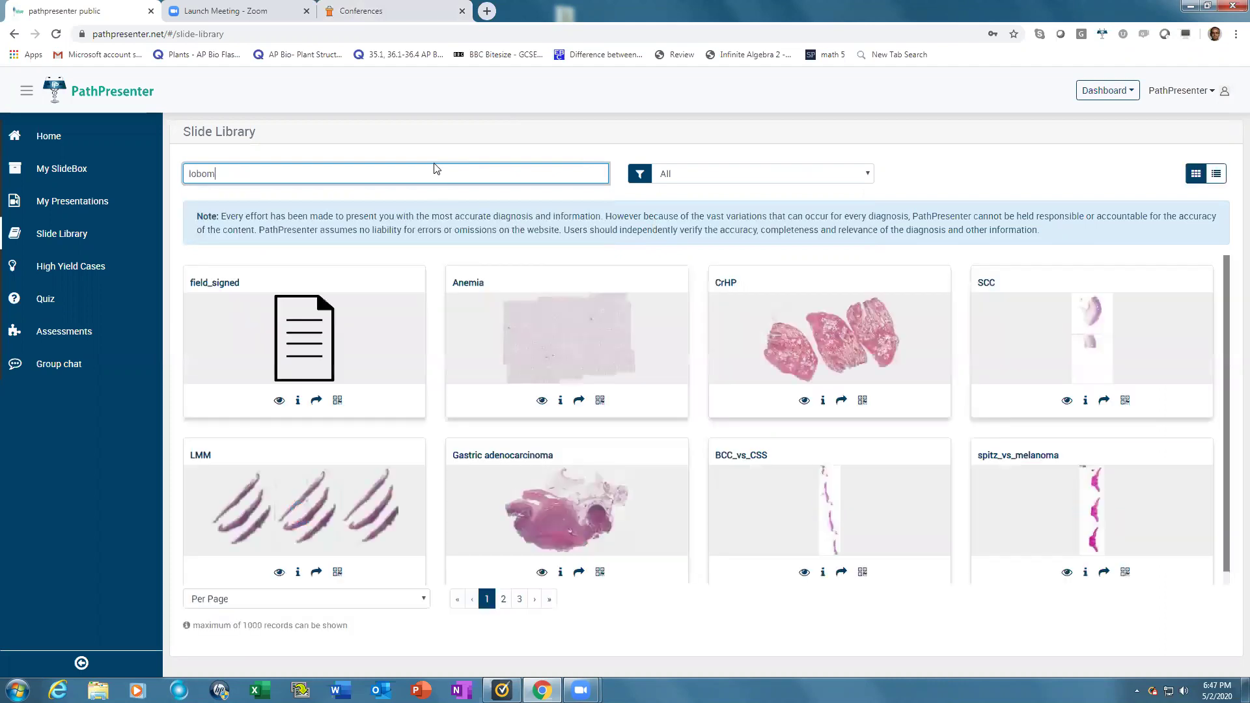
text(ycosis)
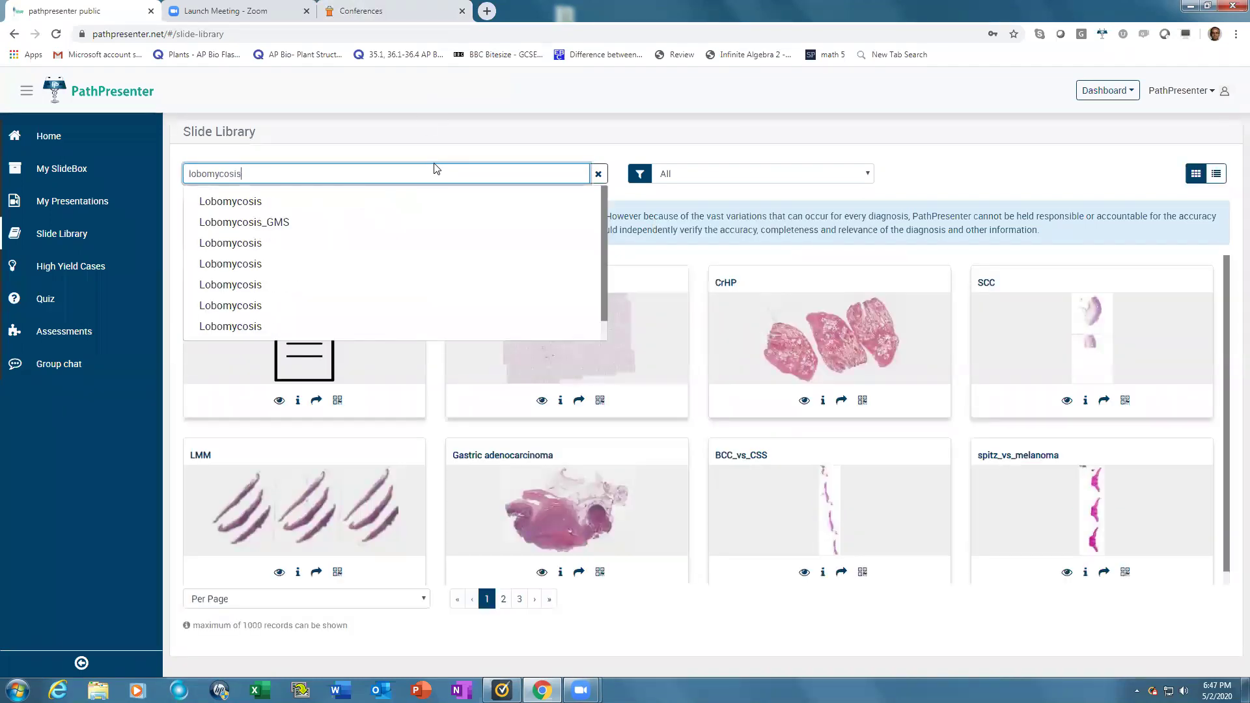
click(250, 202)
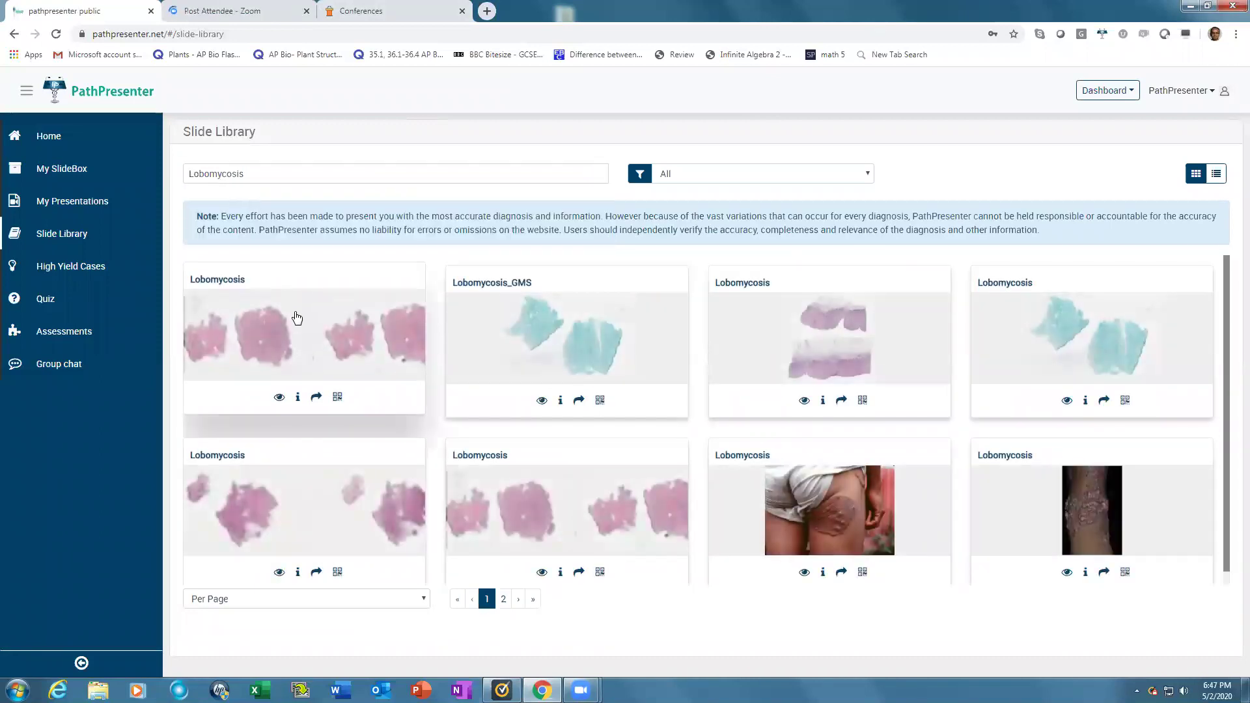
click(839, 351)
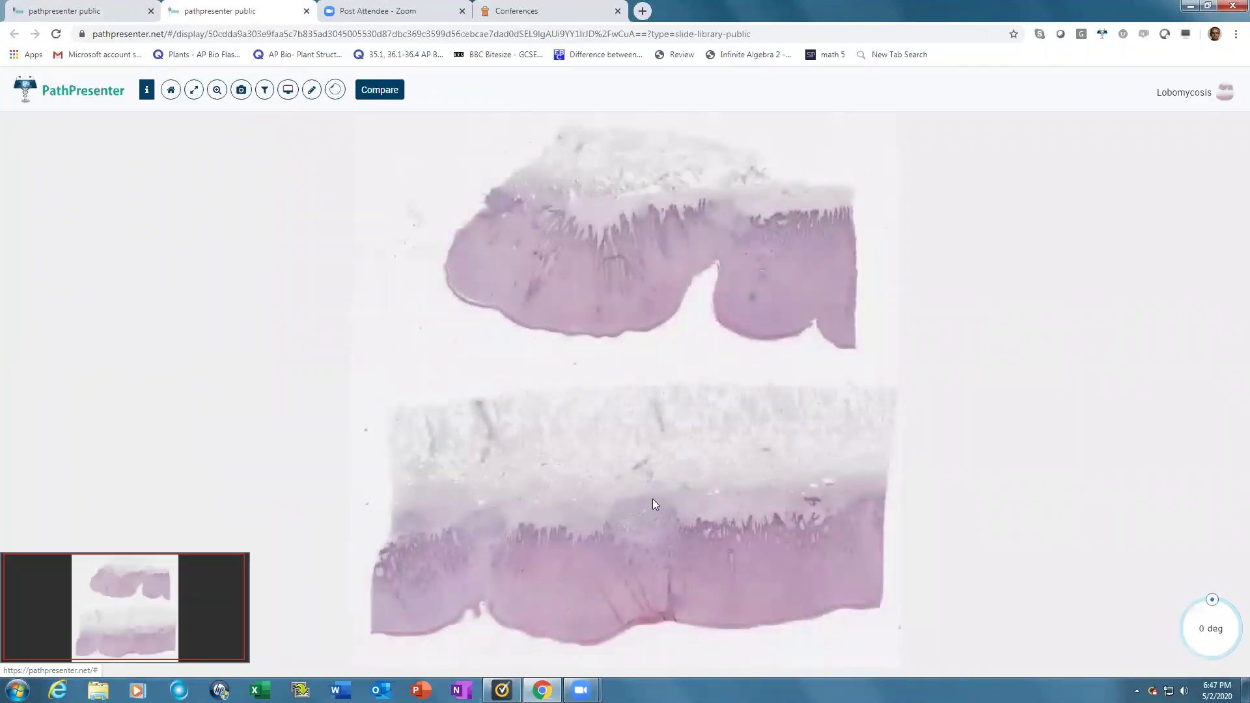
Zoom into the granuloma, cancel a snapshot, and toggle full screen on and off
scroll(632, 496, up, 6)
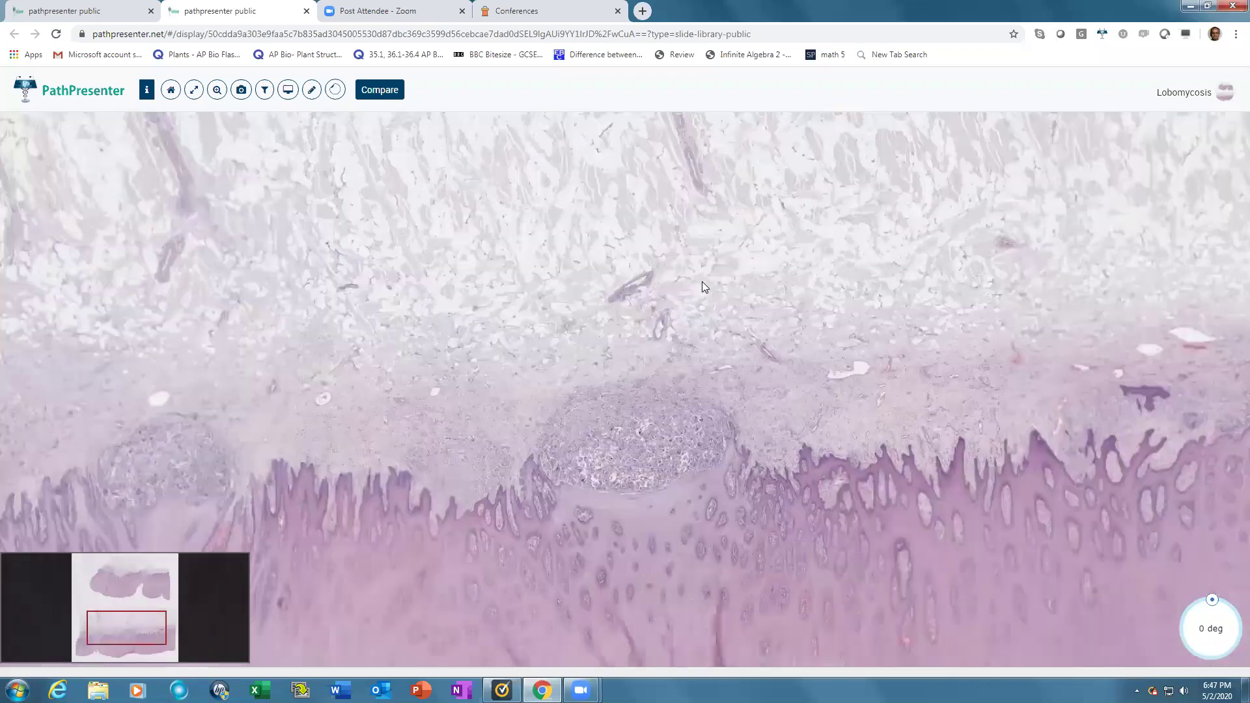
scroll(662, 352, up, 5)
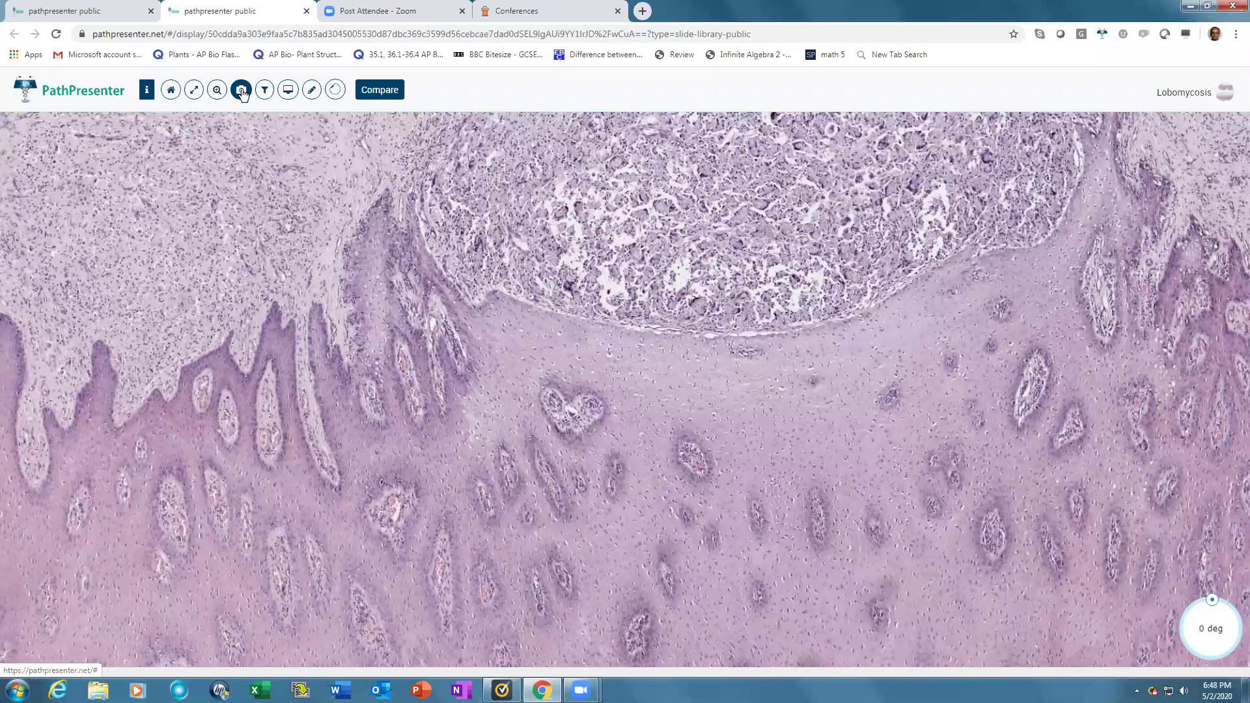
click(241, 92)
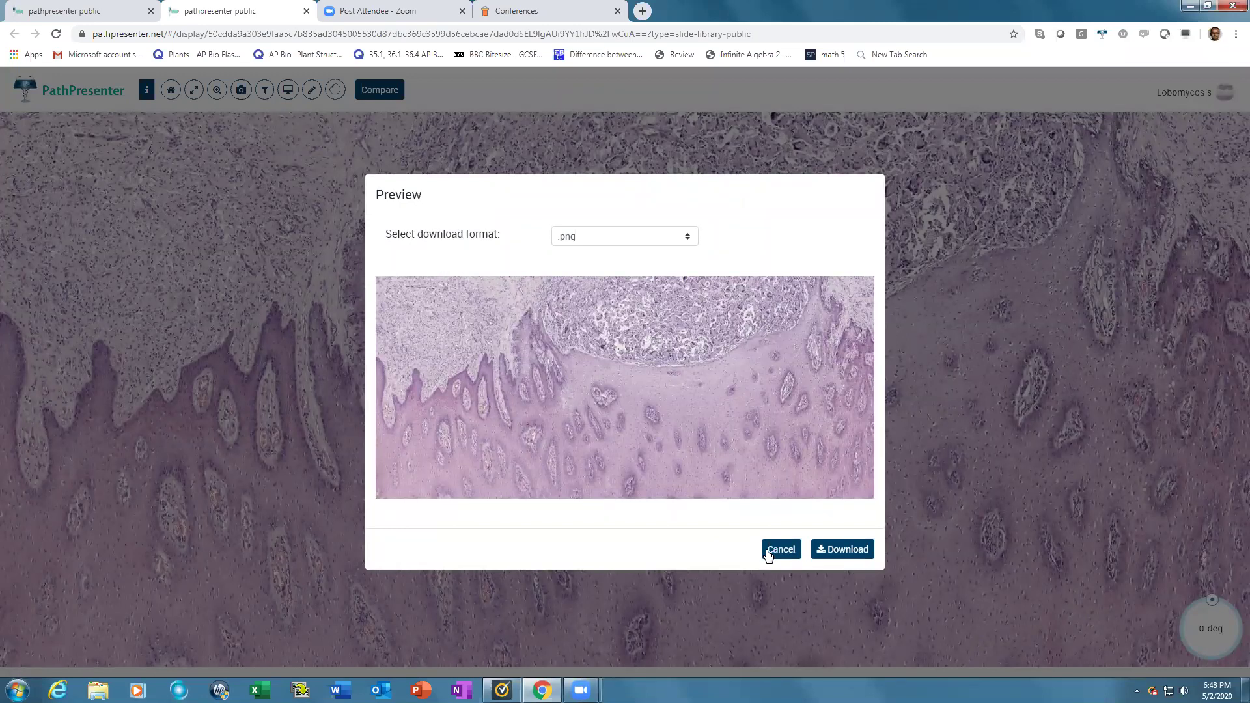
click(770, 551)
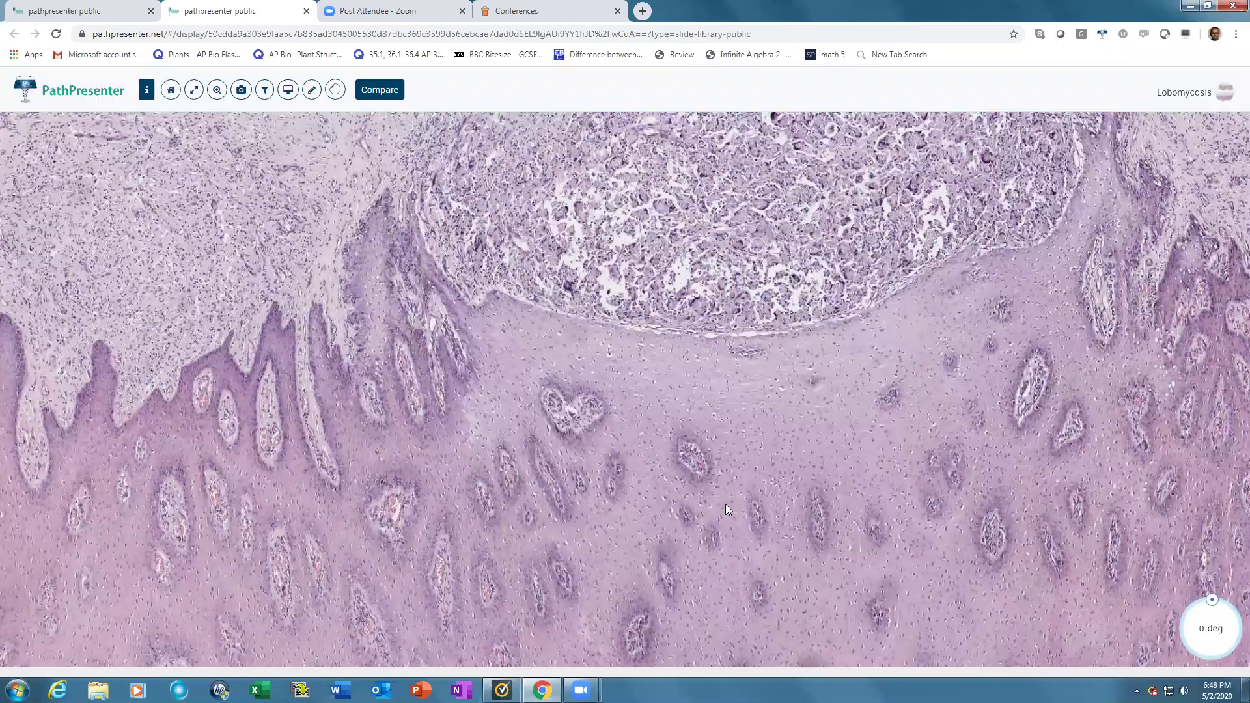
click(194, 91)
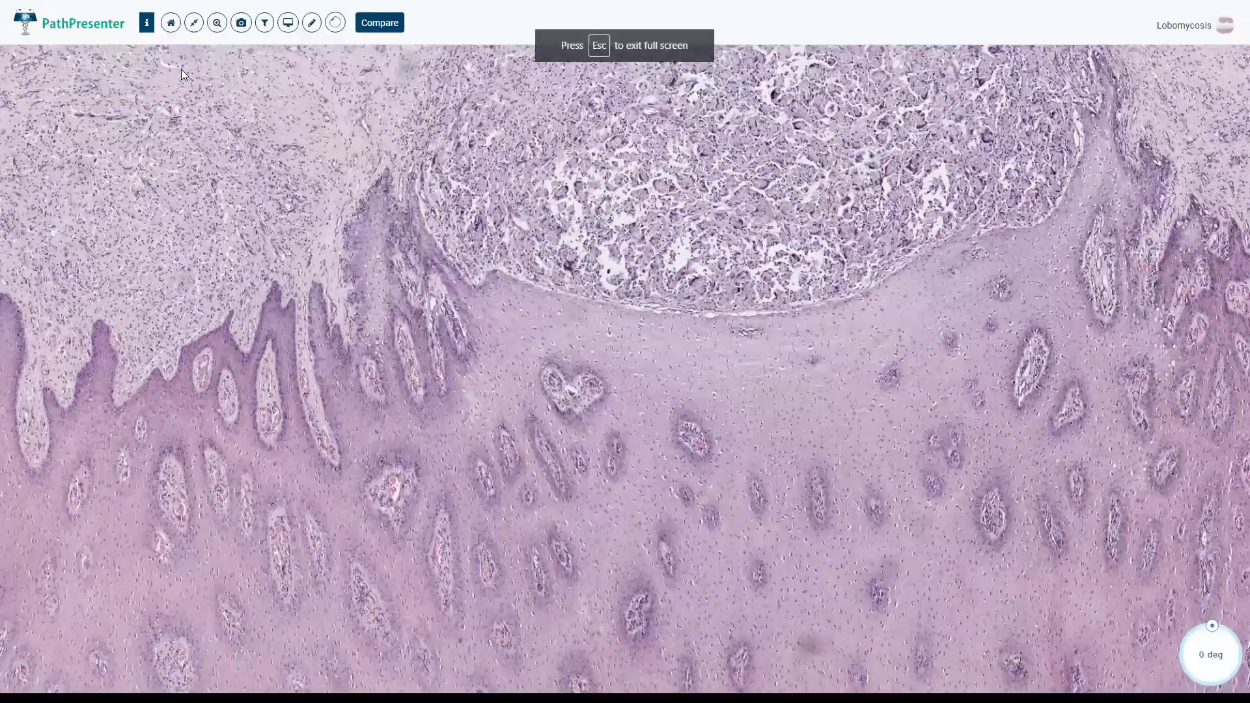
click(194, 24)
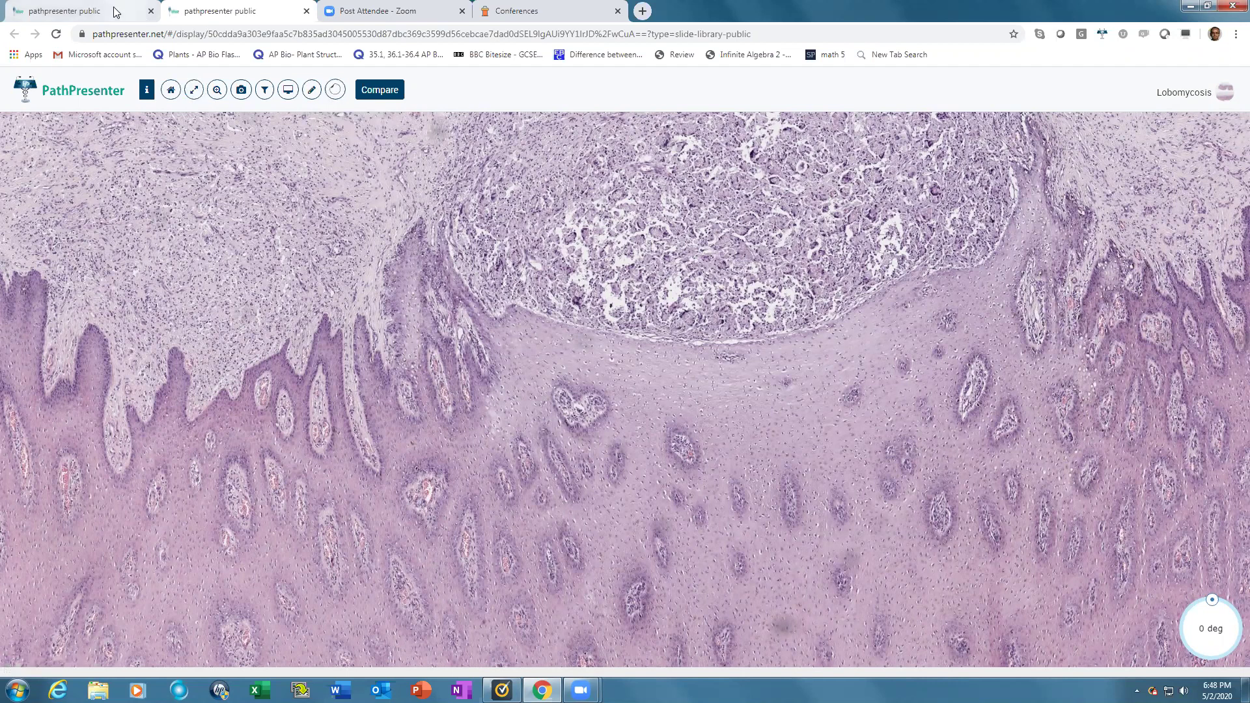
Return to the dashboard tab and open My Slide Box
click(78, 11)
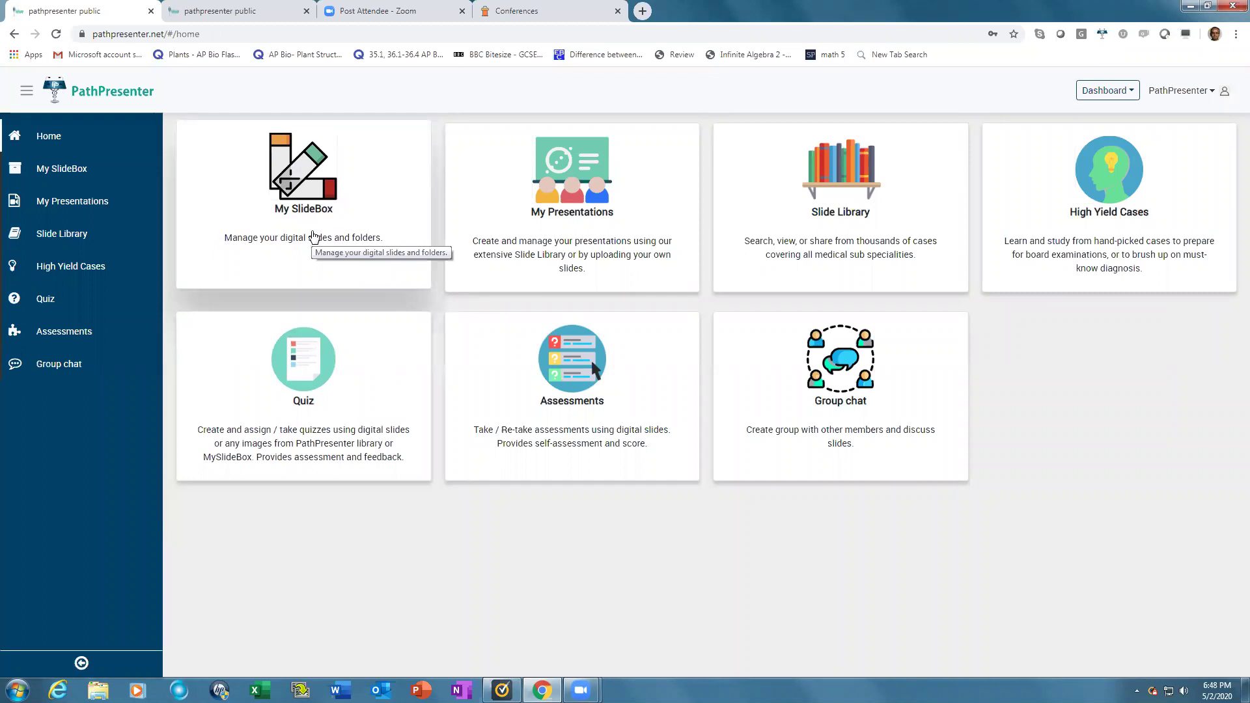
click(313, 235)
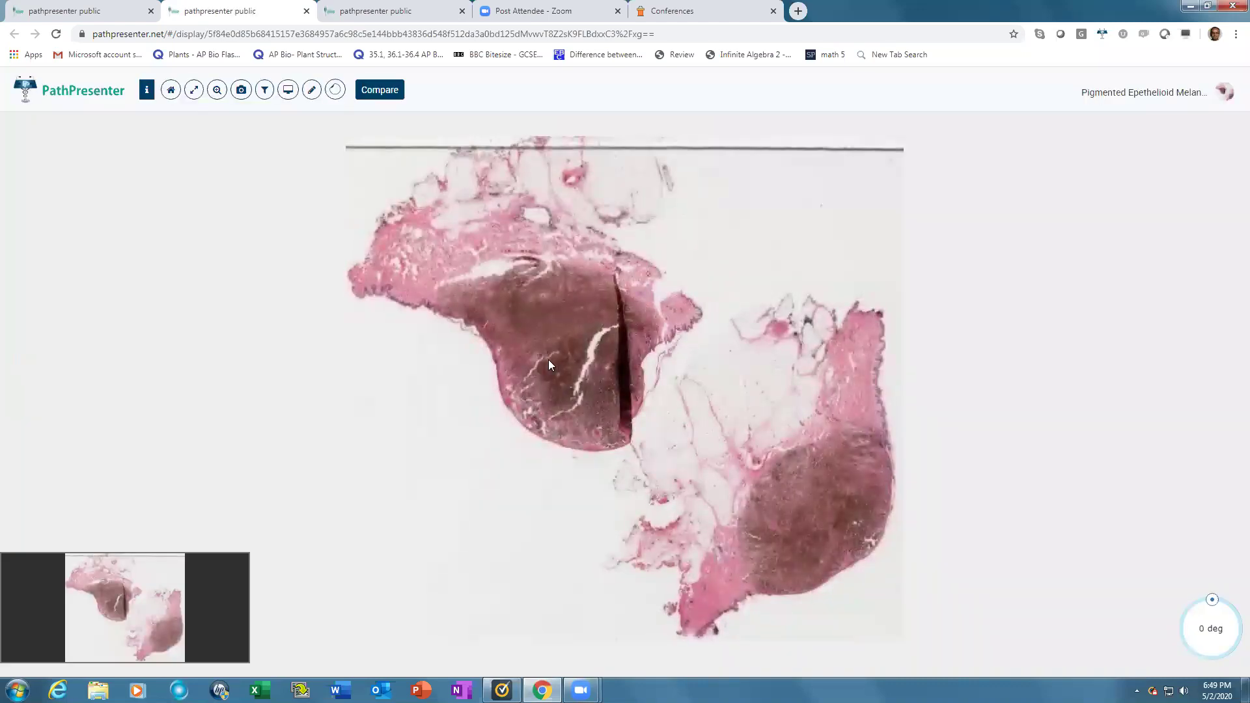
Zoom on the pigmented lesion, play the Nodular Medulloblastoma DICOM series, then return to My Slide Box
scroll(555, 383, up, 5)
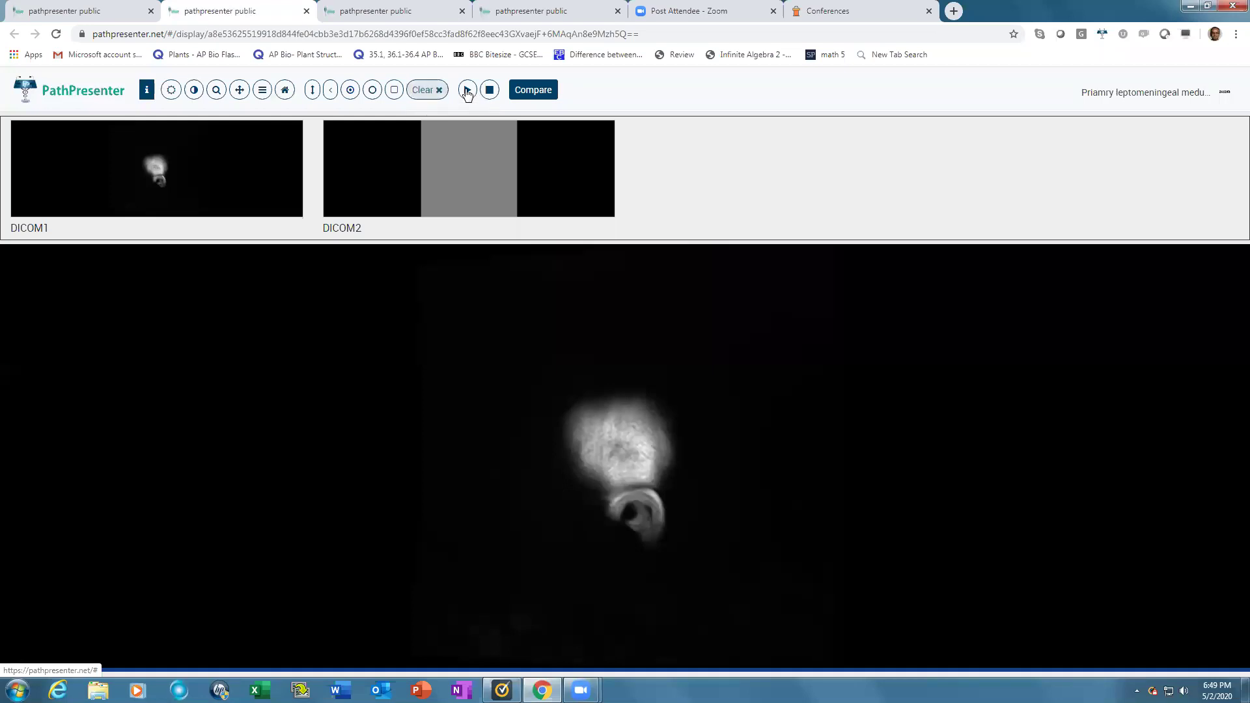
click(466, 92)
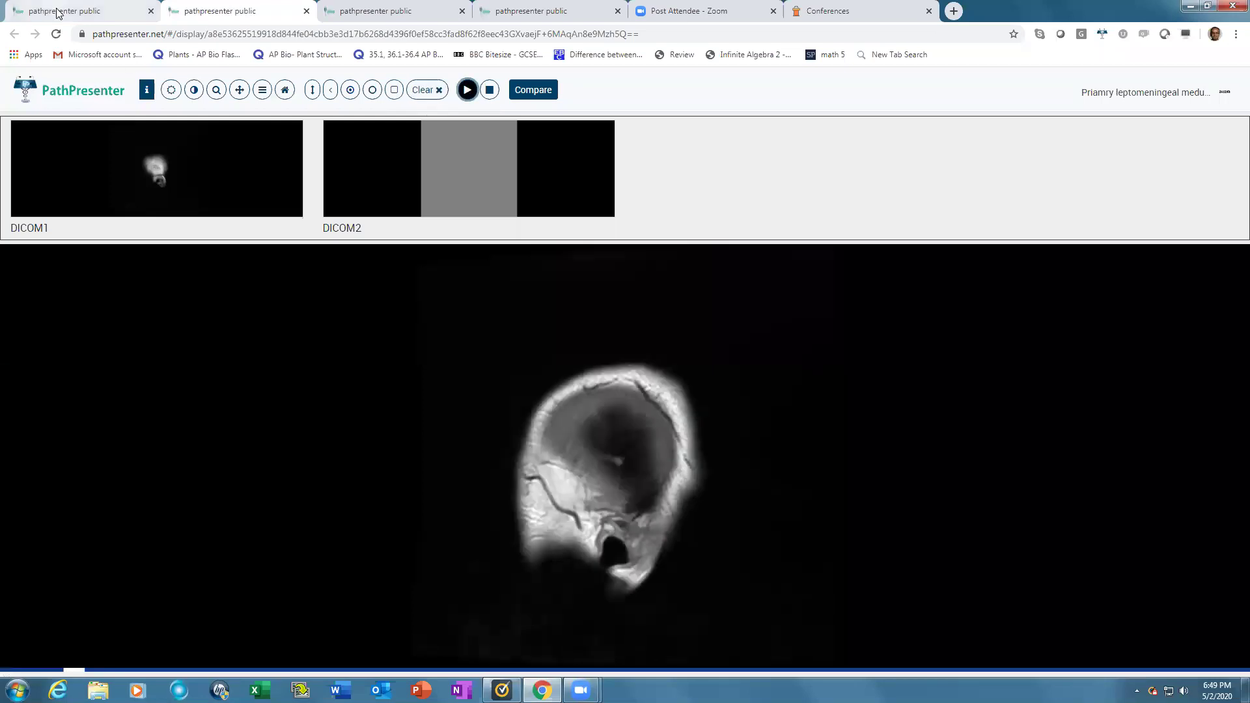
click(60, 12)
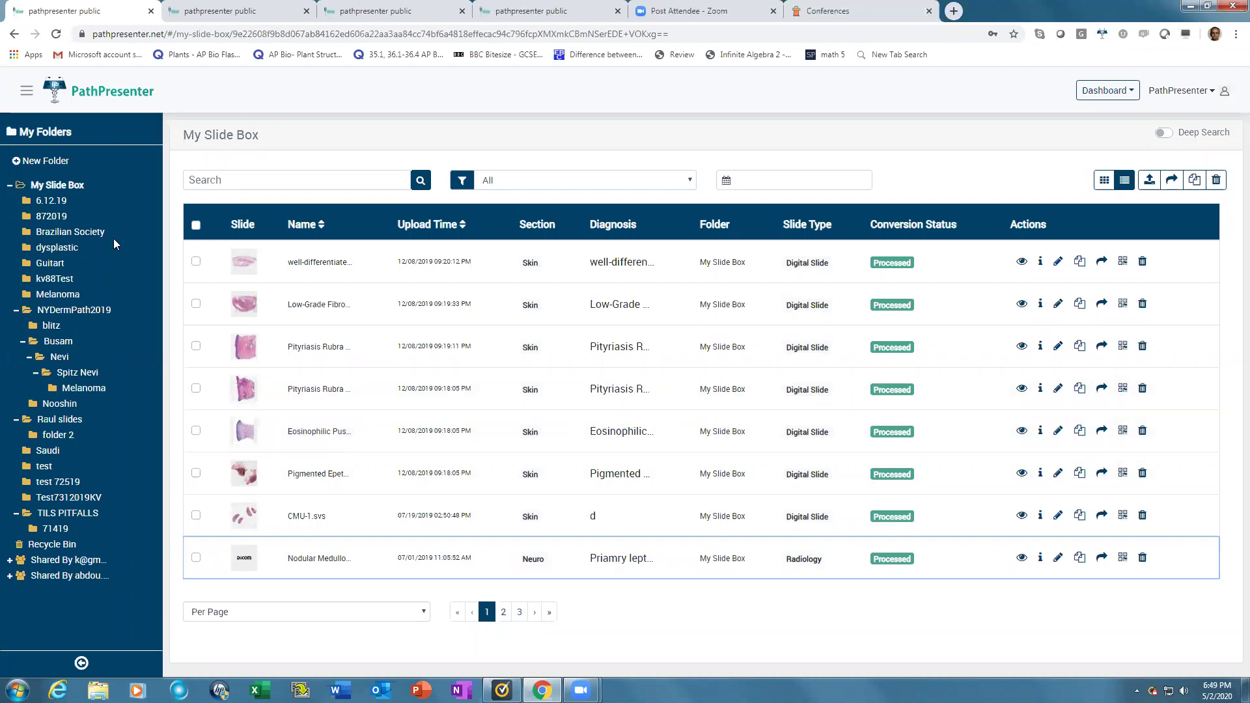
Copy the liposarcoma slide's share link from its QR Code view, then close both share windows
right_click(83, 233)
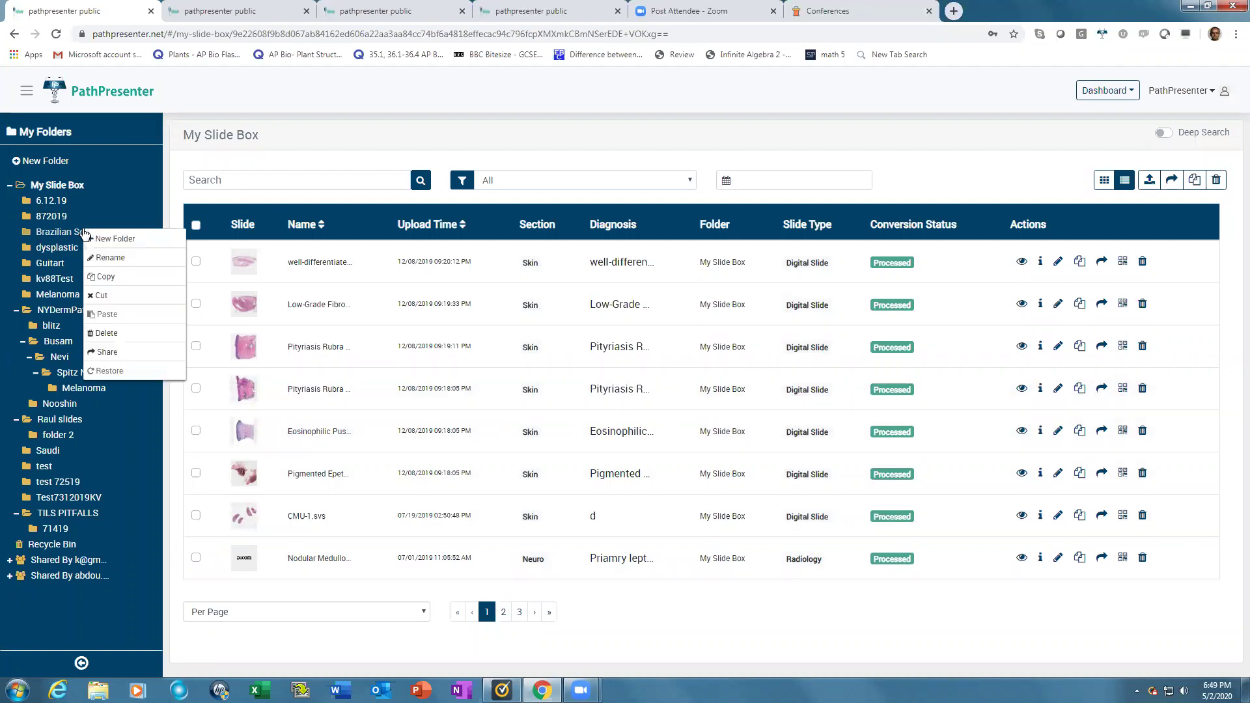
click(1100, 261)
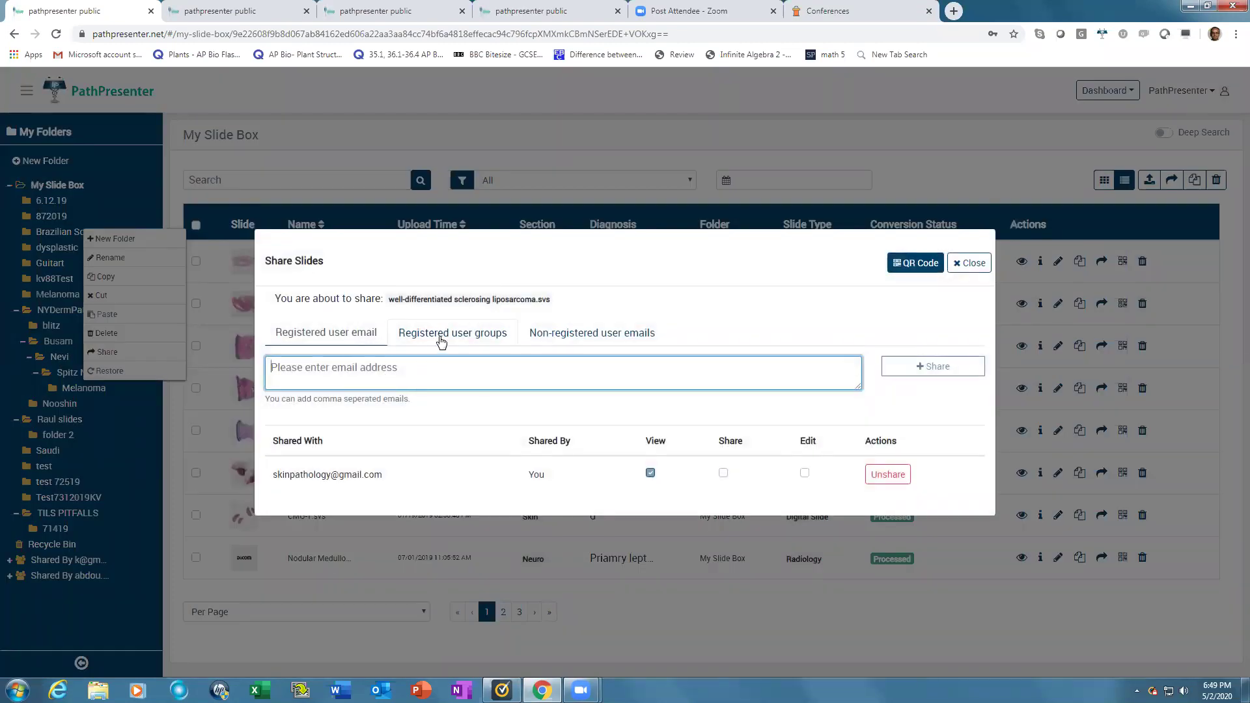
click(920, 267)
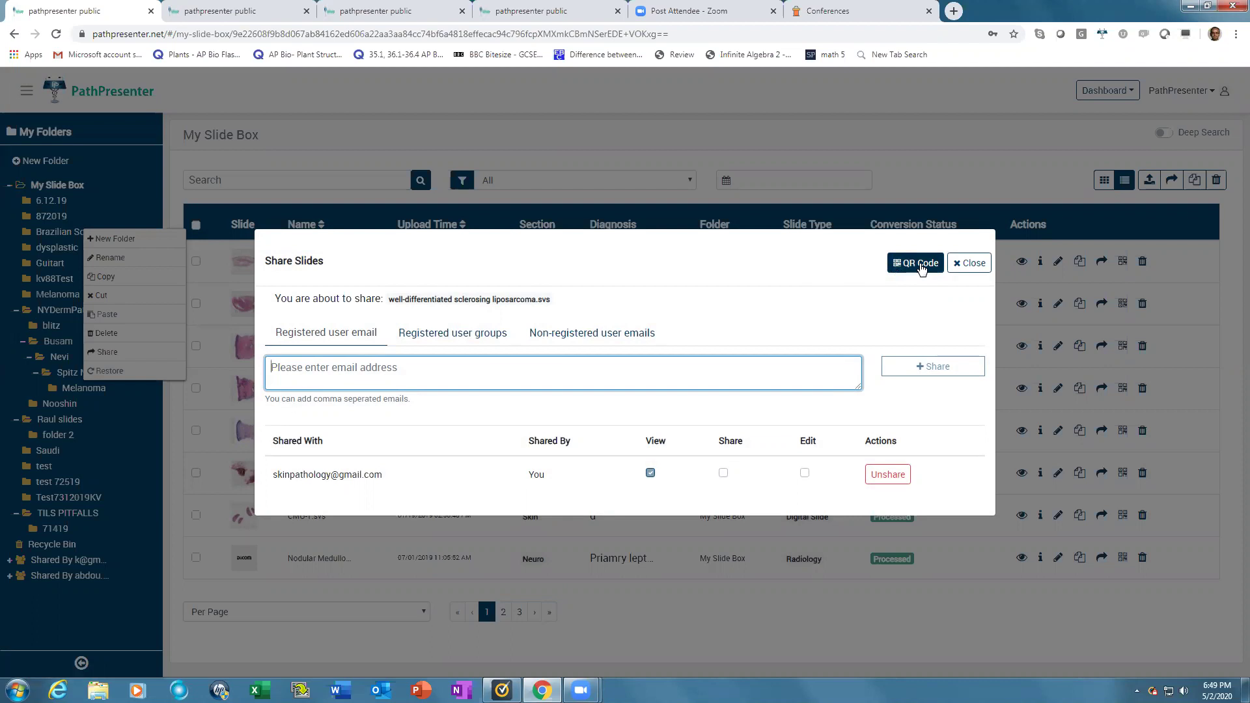
click(920, 264)
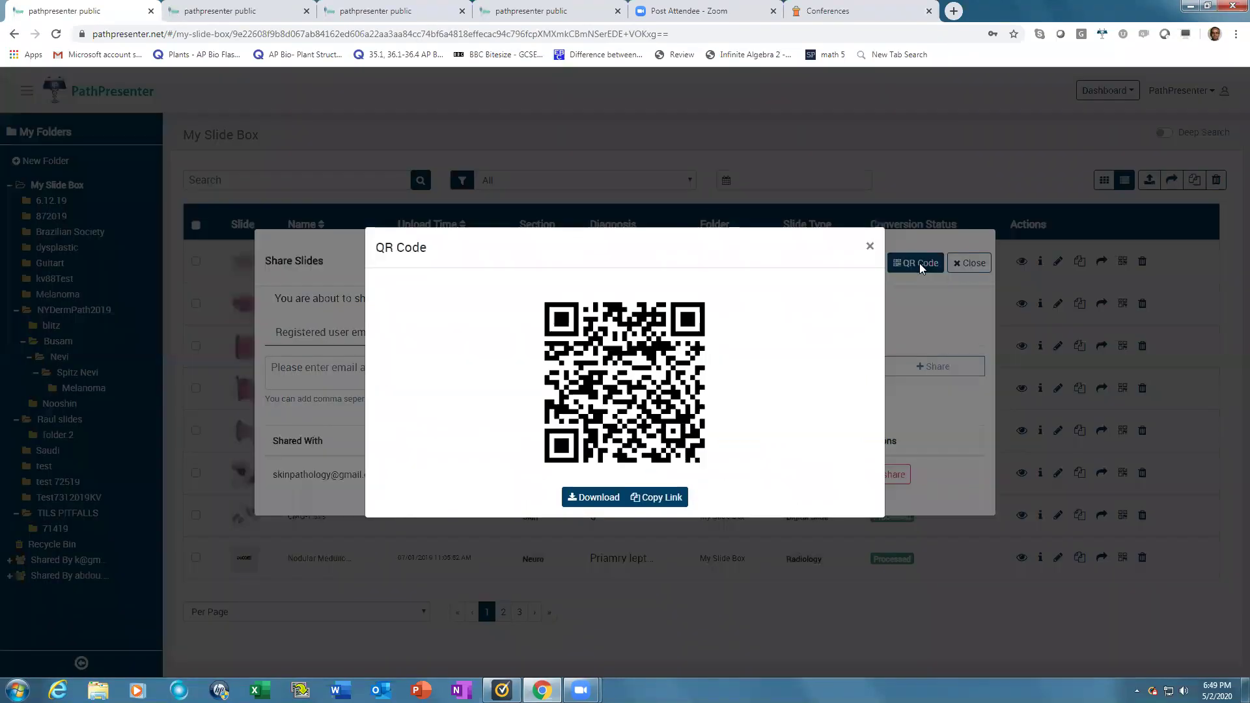
click(648, 498)
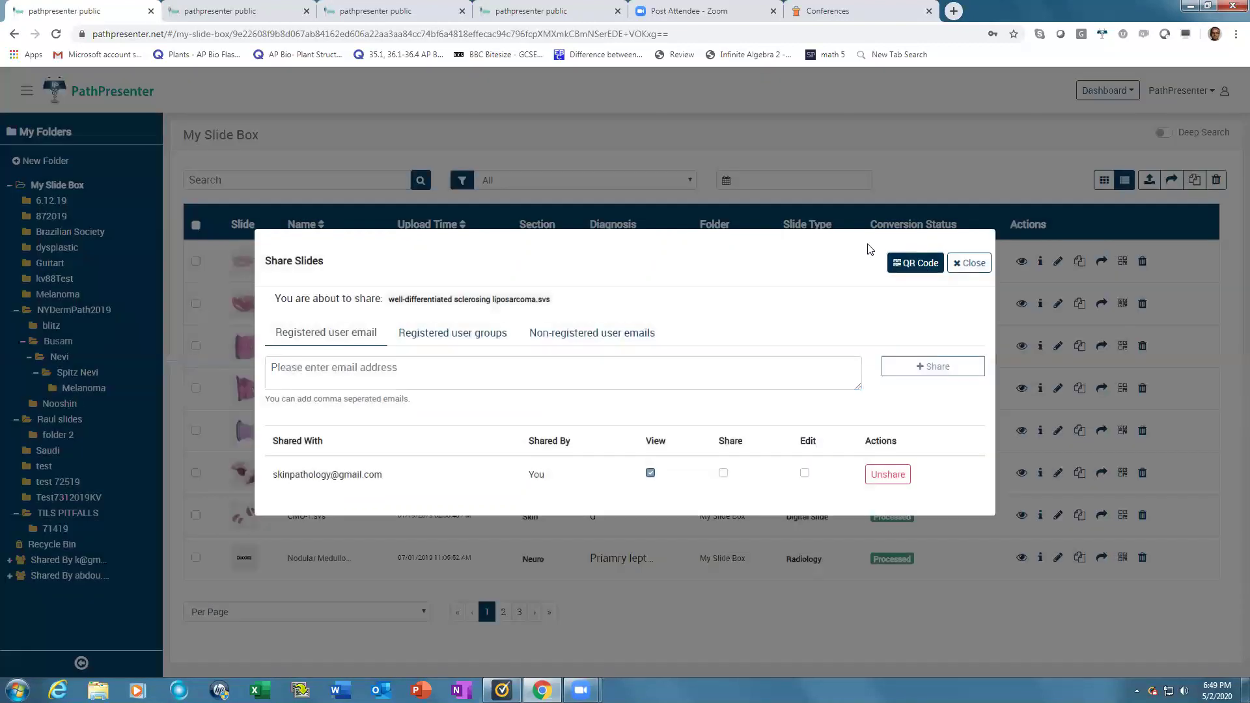
click(869, 246)
click(970, 264)
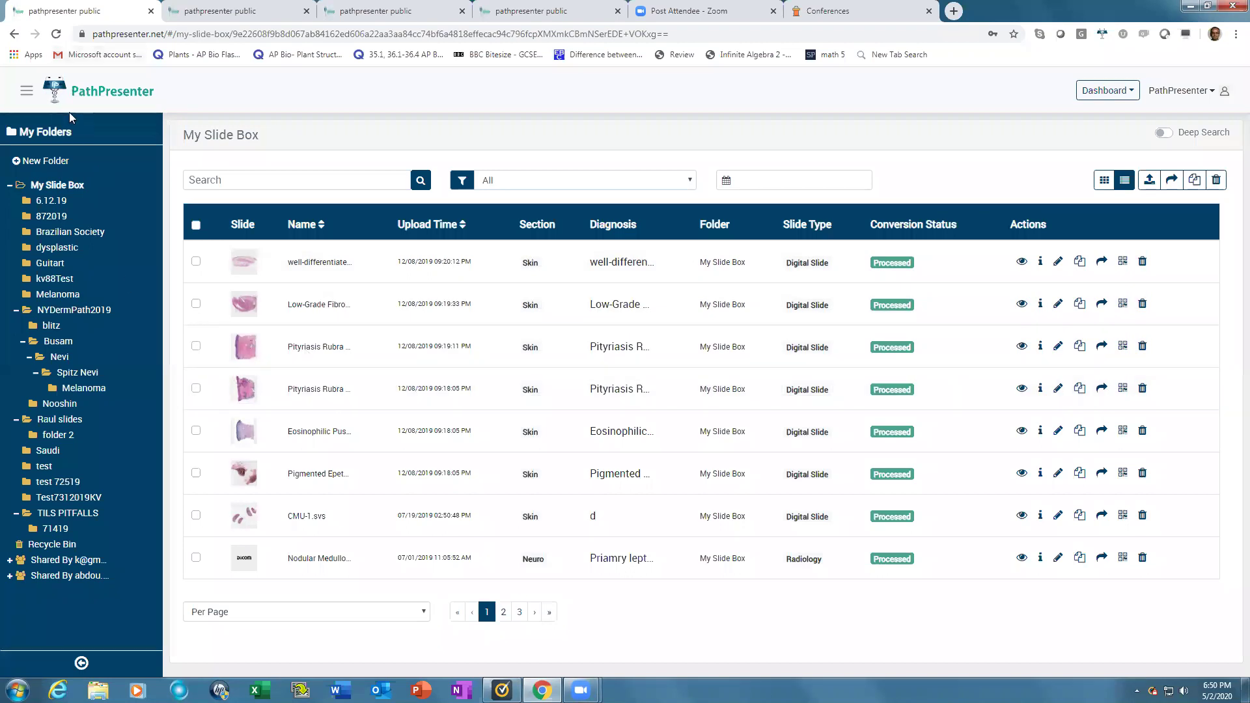
Search My Presentations for 'tumor' and open 2020 PathPresenter Tumor Board
click(92, 97)
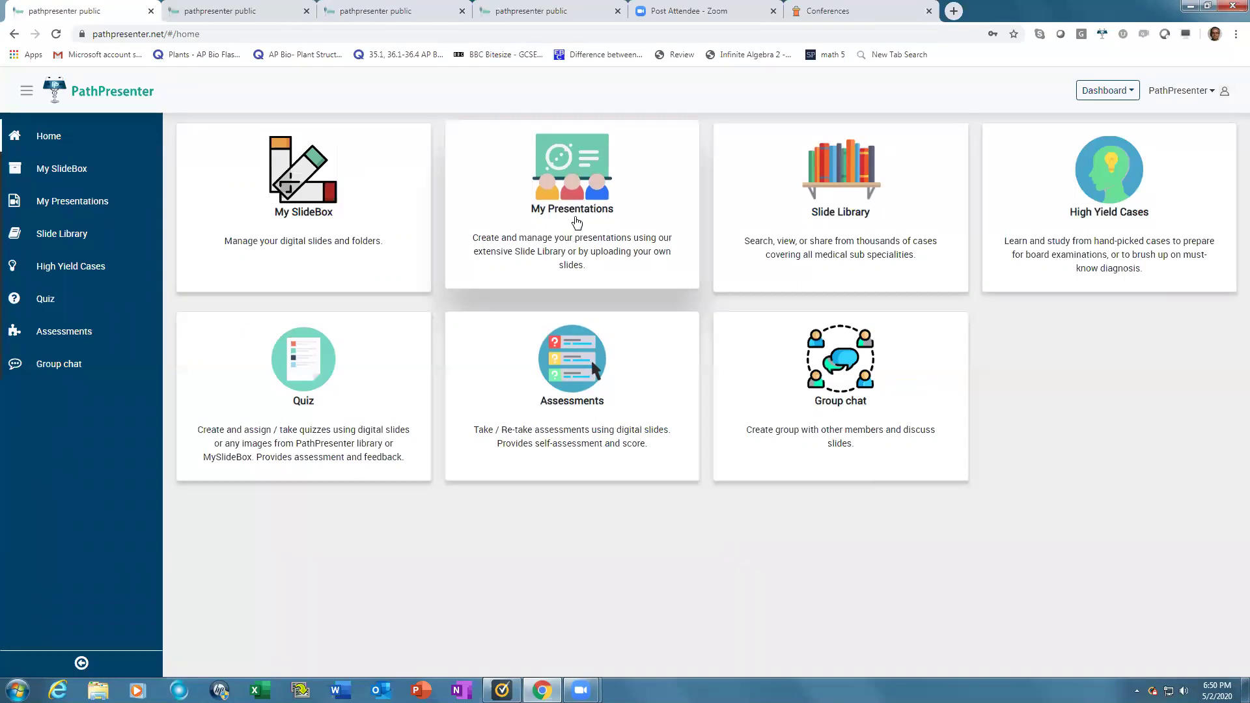
click(578, 216)
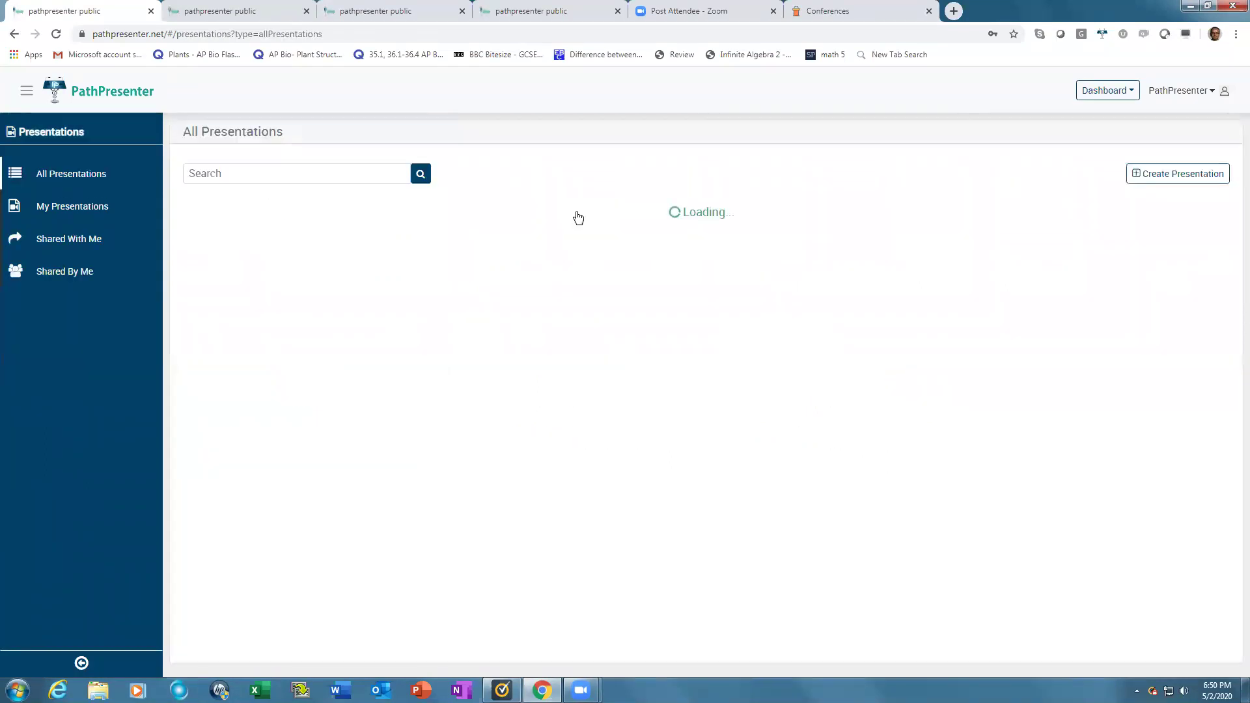
click(299, 175)
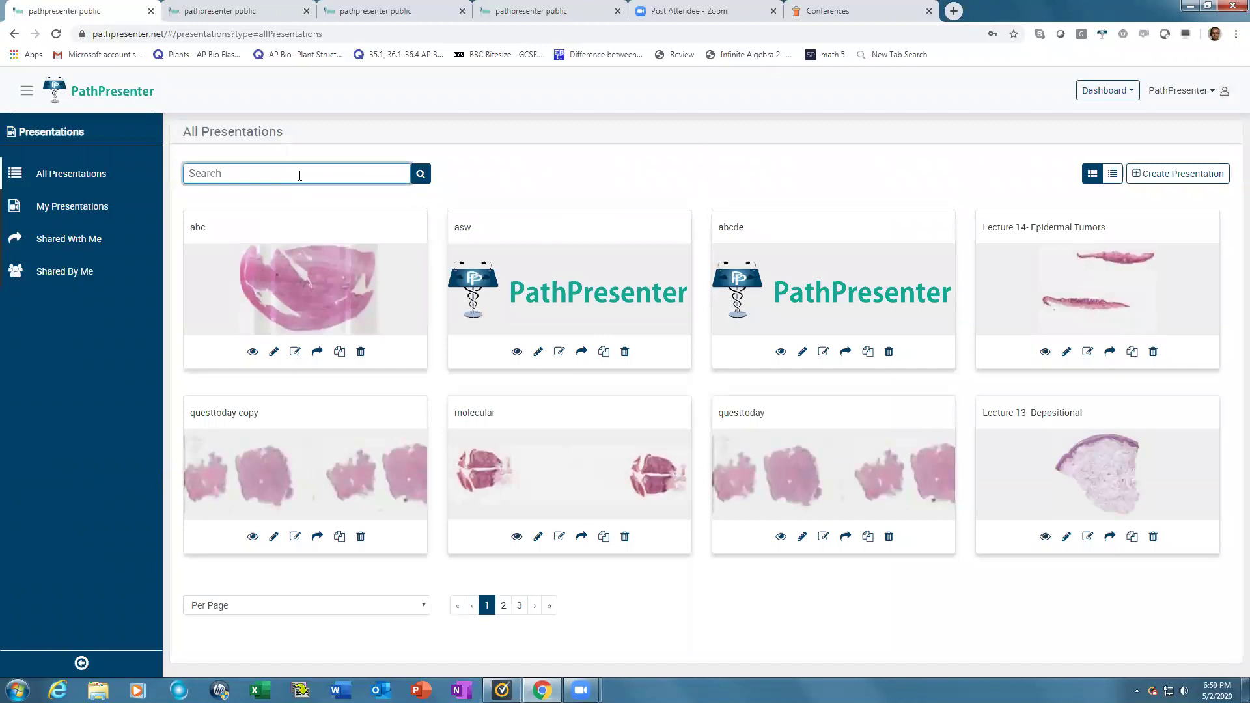
text(tumor)
key(Return)
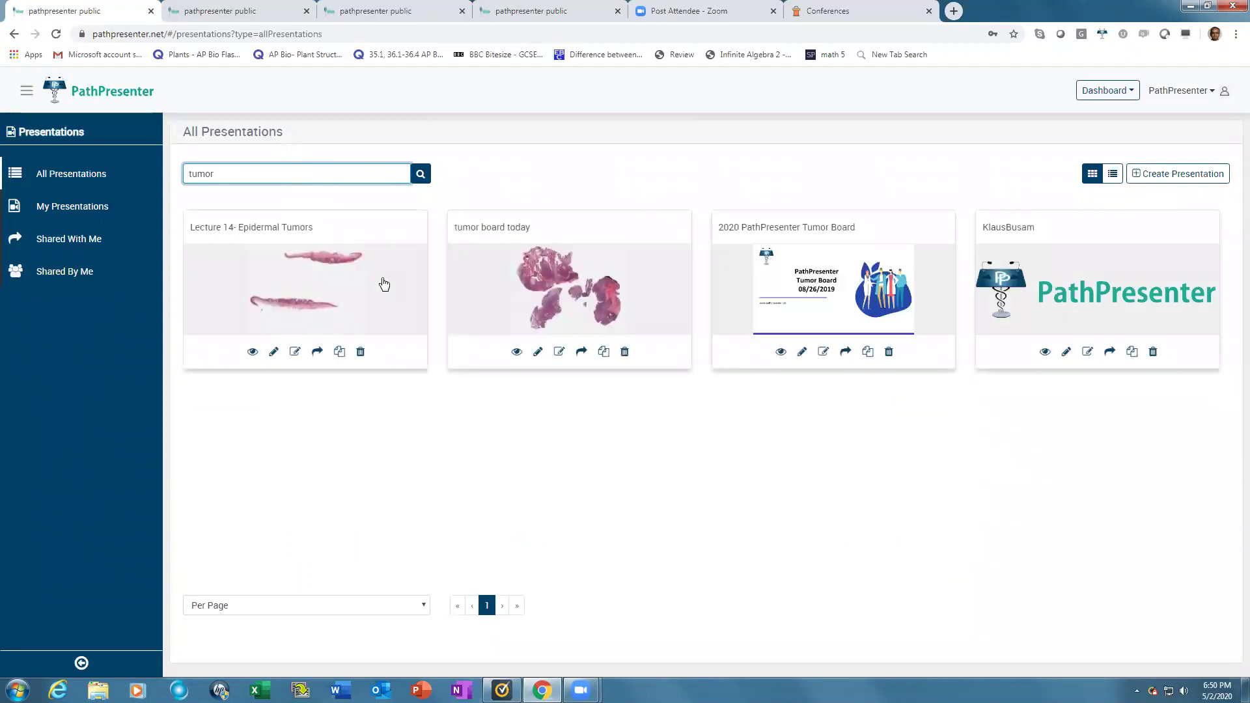
click(837, 306)
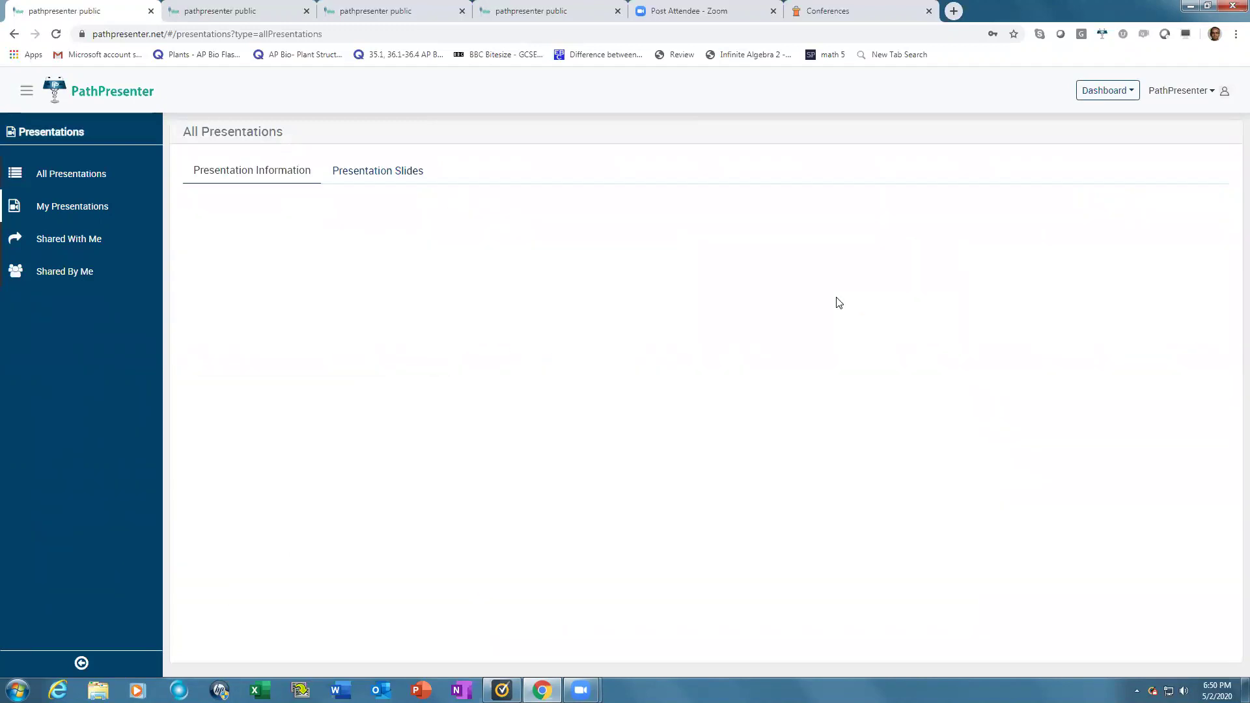
In Presentation Slides, move Slide-9 after Slide-10
click(397, 169)
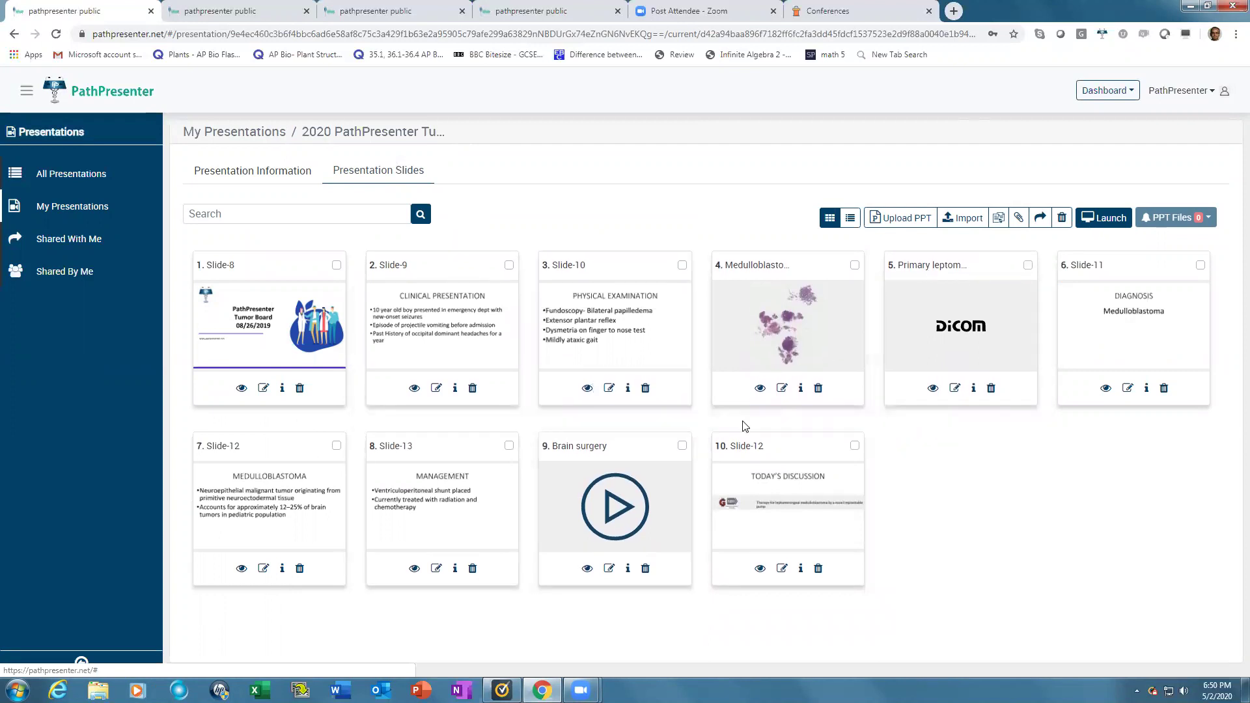
click(969, 223)
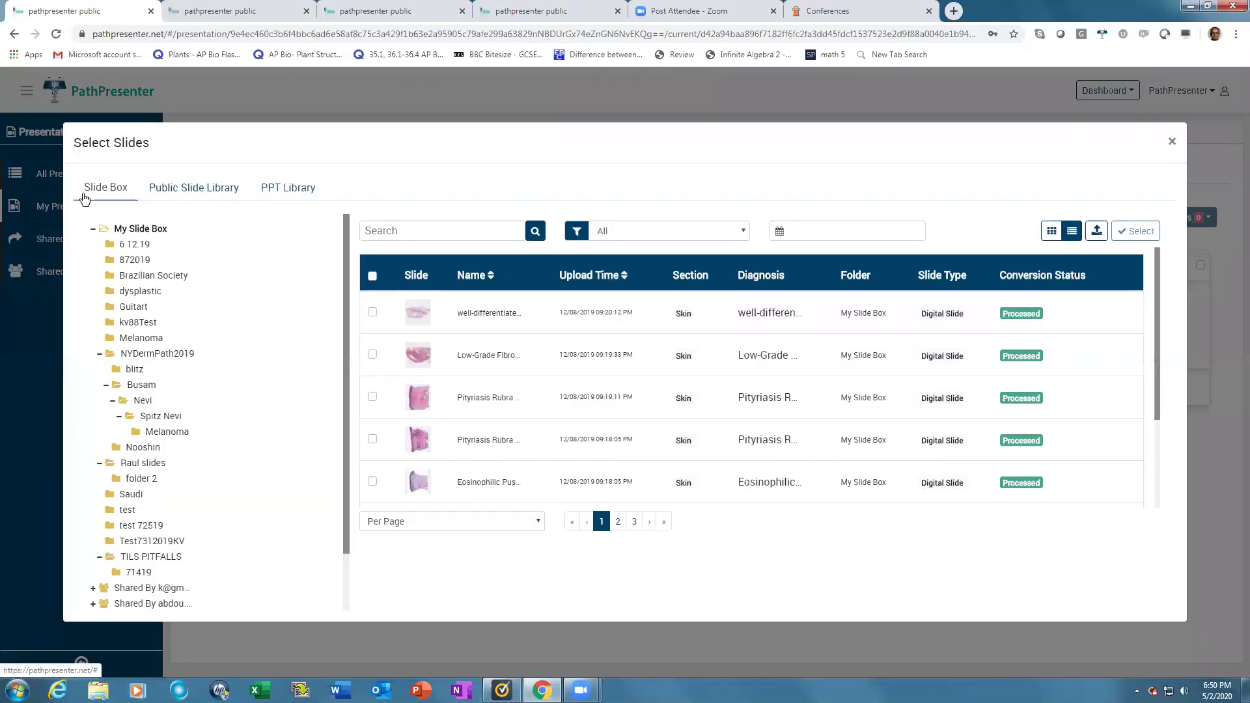
click(1172, 142)
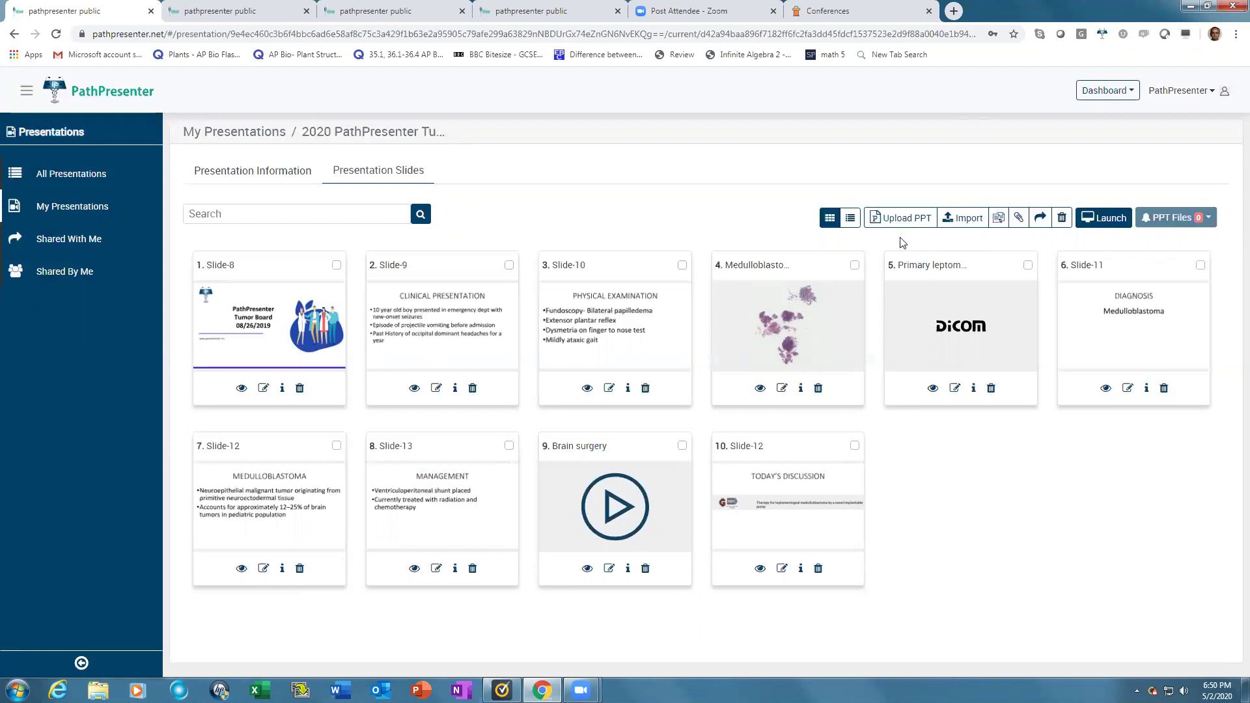
drag(499, 332, 540, 332)
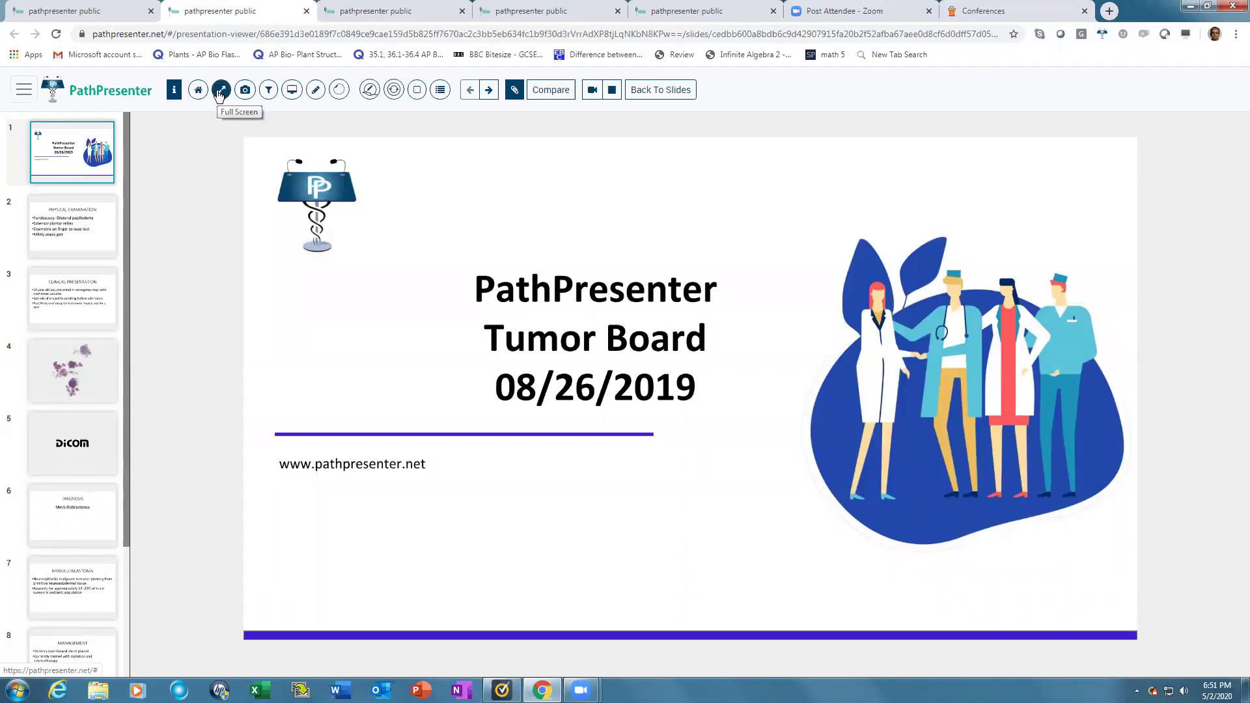
Present full screen, zoom into the digital slide, advance to the DICOM slide, then go Back To Slides
click(220, 93)
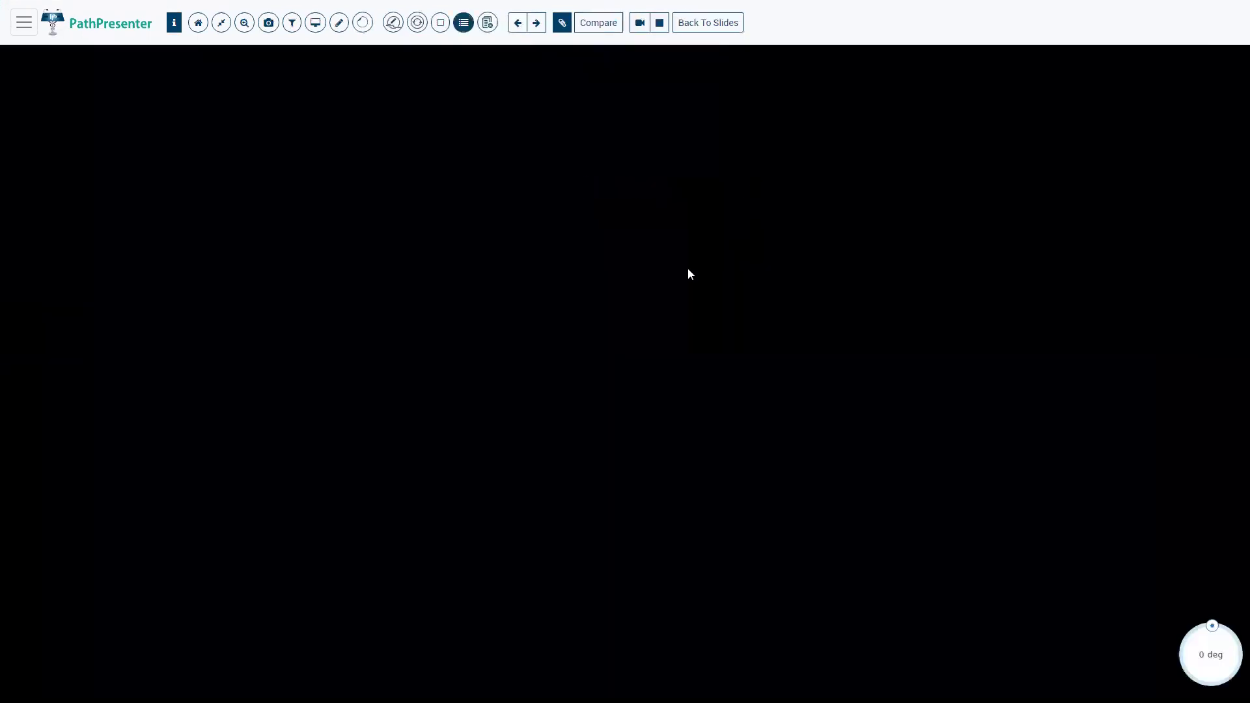
scroll(636, 318, up, 4)
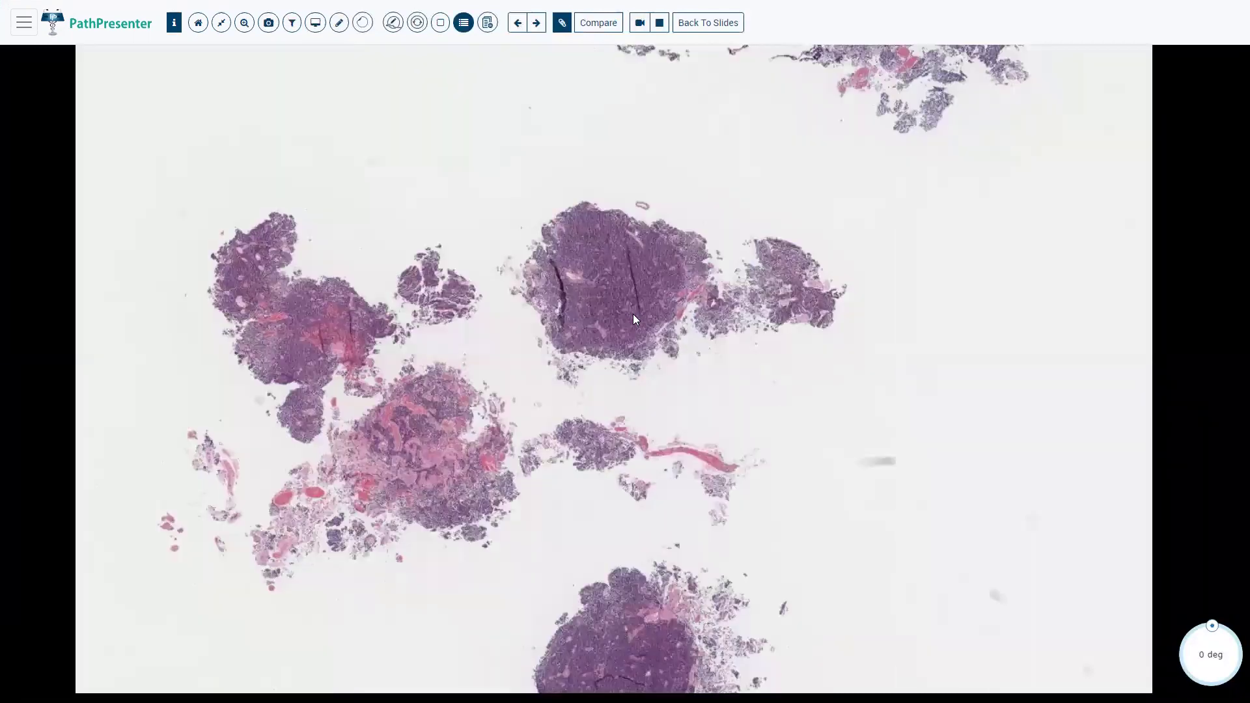
scroll(632, 313, up, 6)
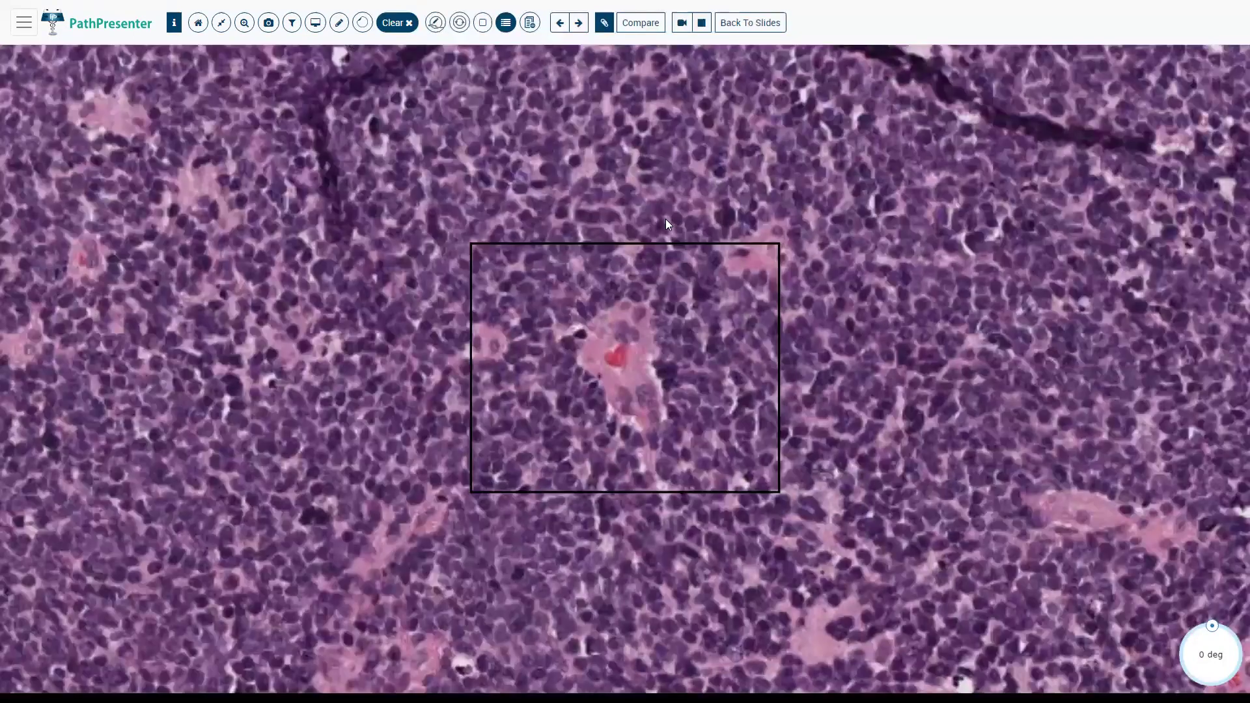
click(579, 24)
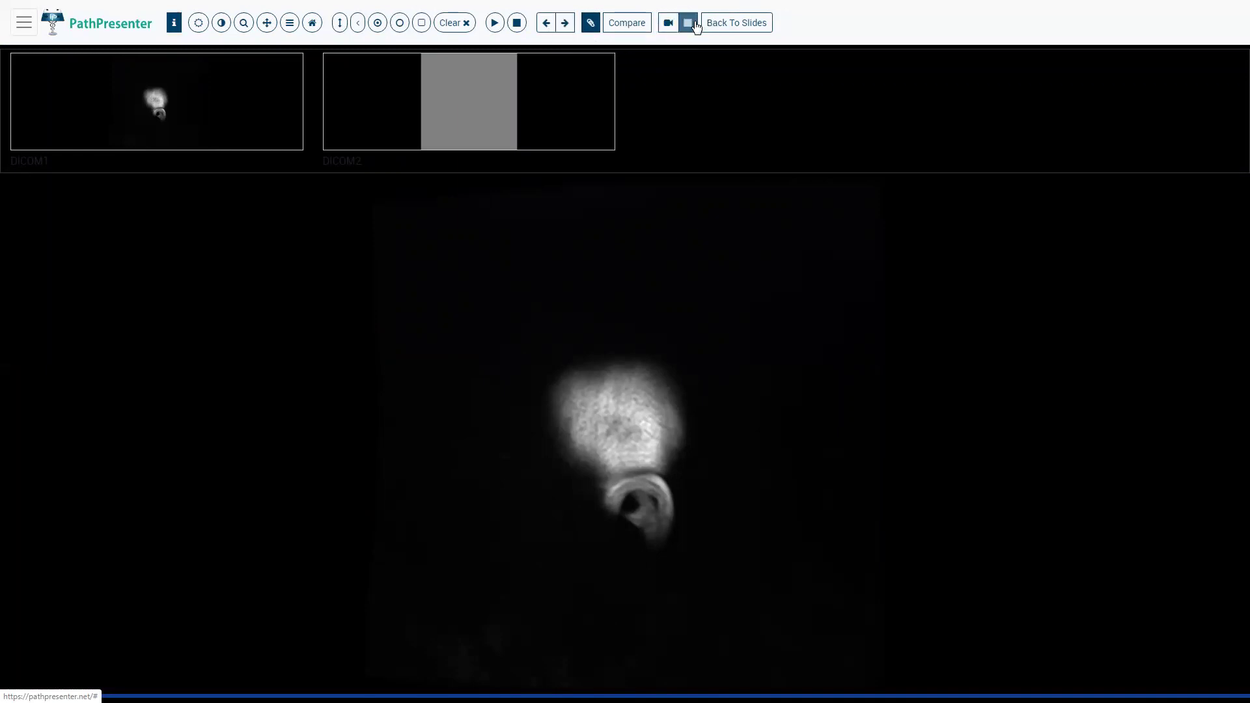
click(737, 23)
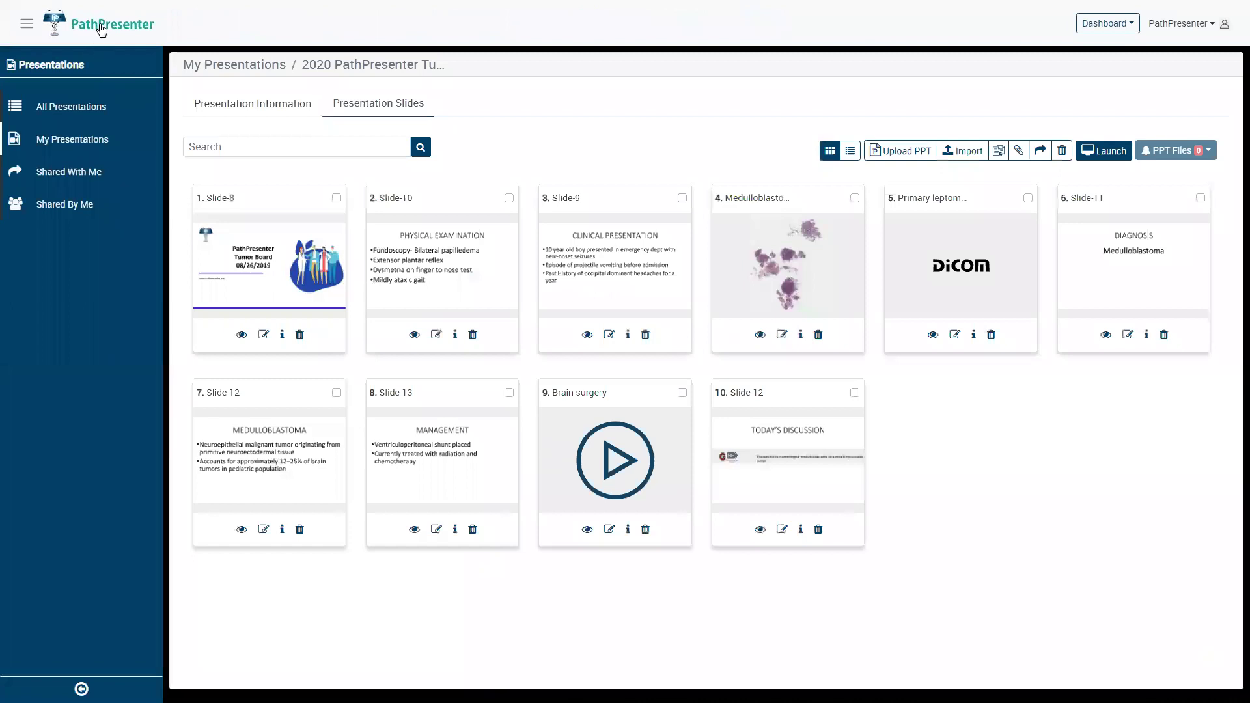
From home, open High Yield Cases and enter the Dermatology Dermatopathology cases
click(101, 27)
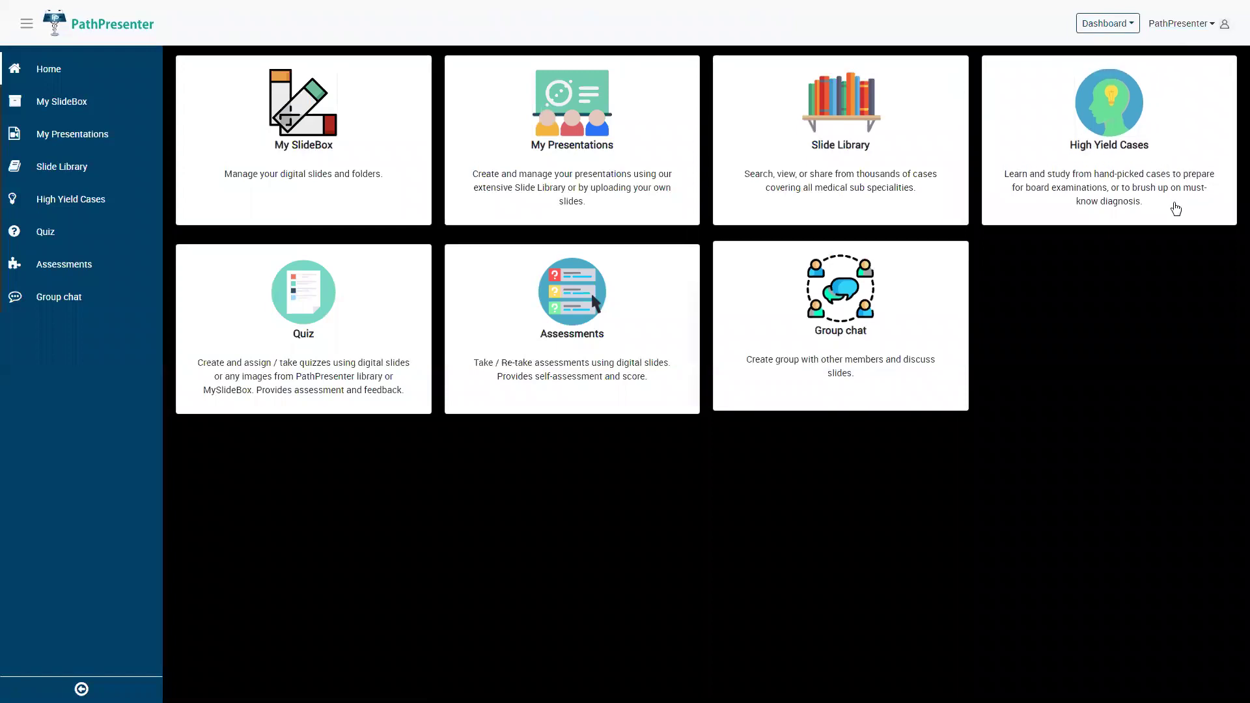
click(1113, 122)
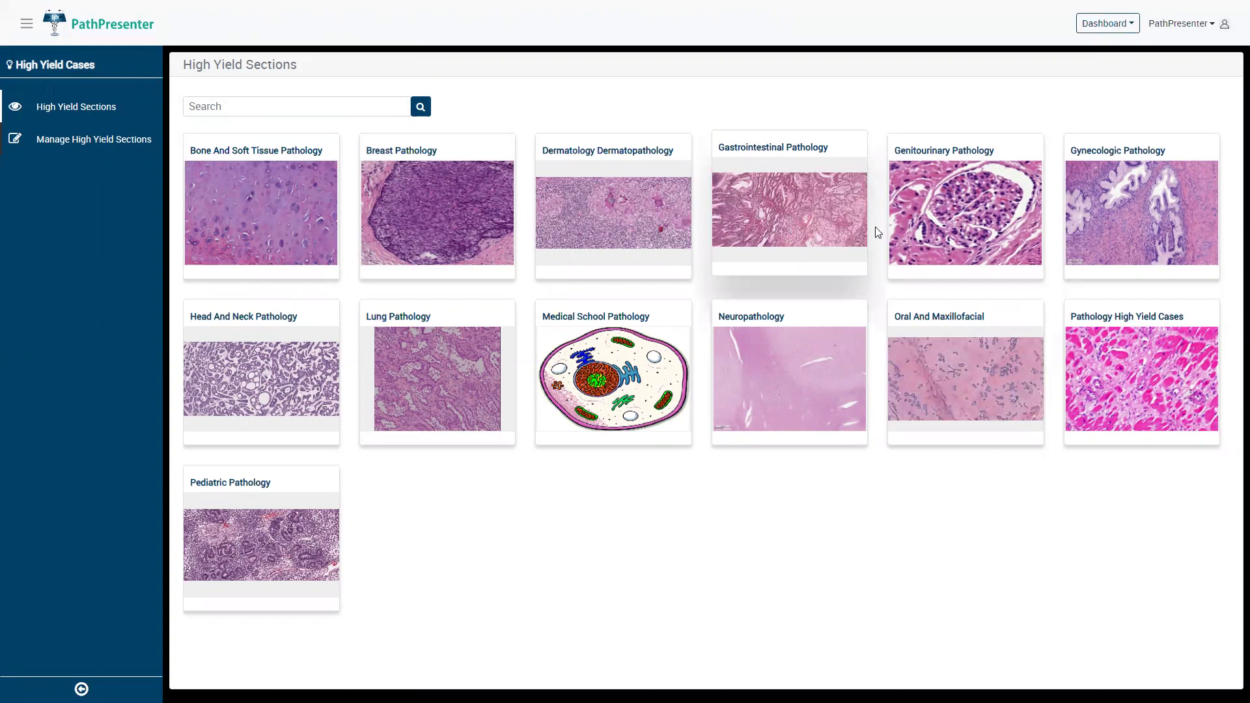
click(628, 218)
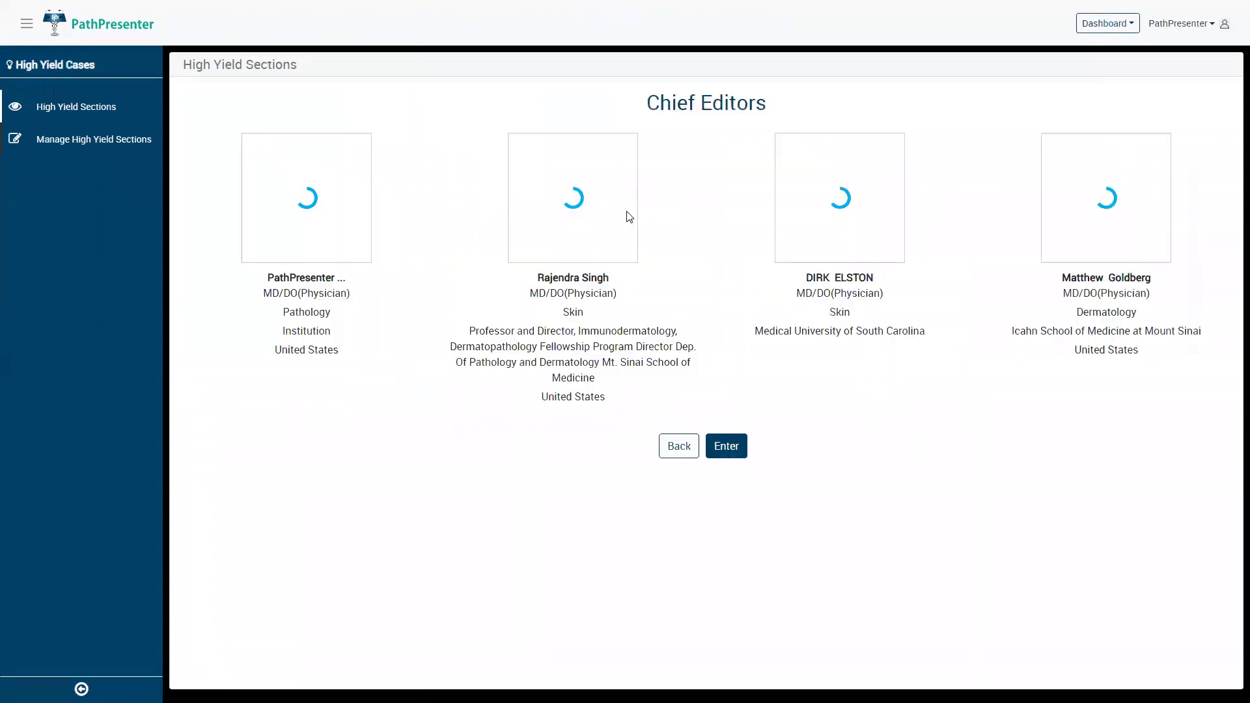
click(734, 447)
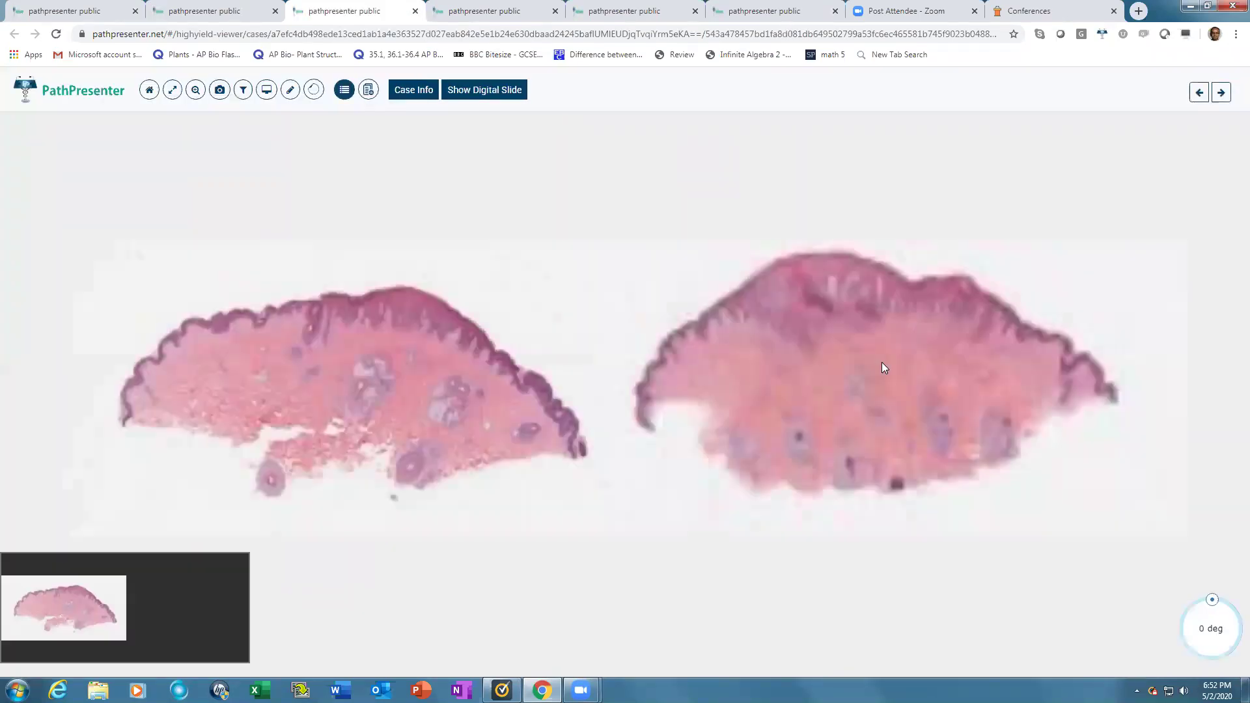
Show case 10's diagnosis and microscopic features, jumping to the region with altered elastic fibers
scroll(842, 339, up, 5)
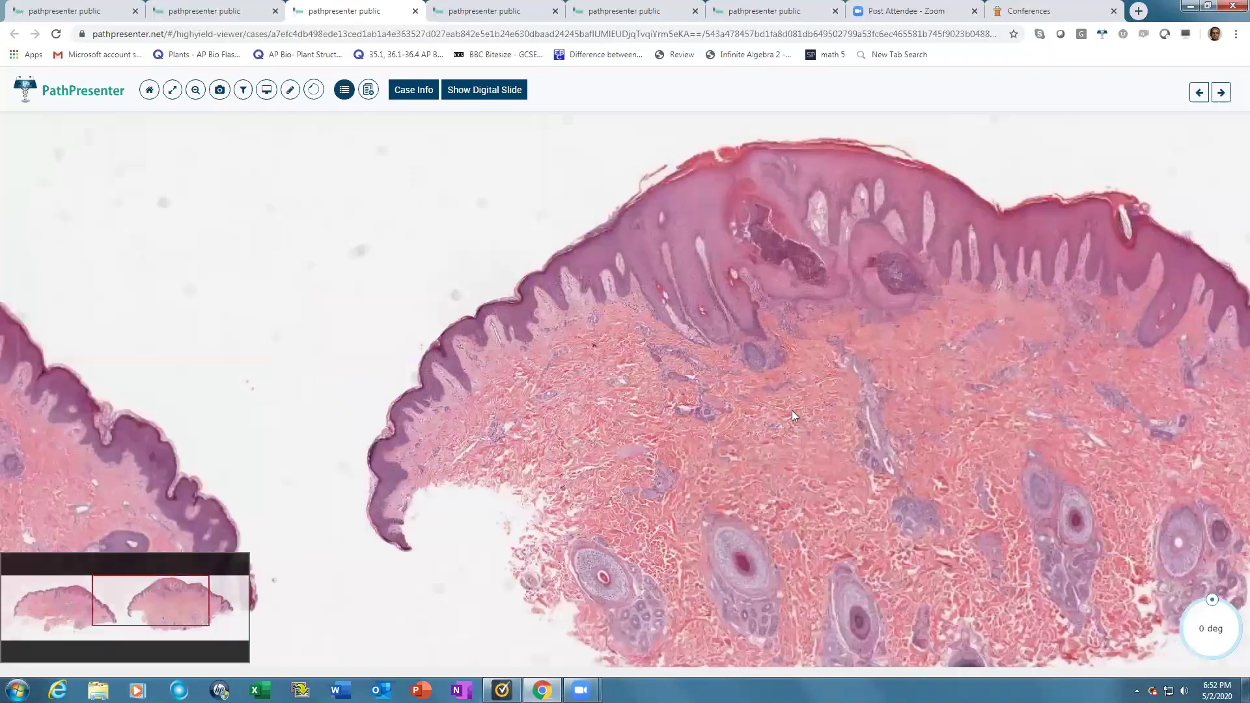
scroll(792, 407, up, 2)
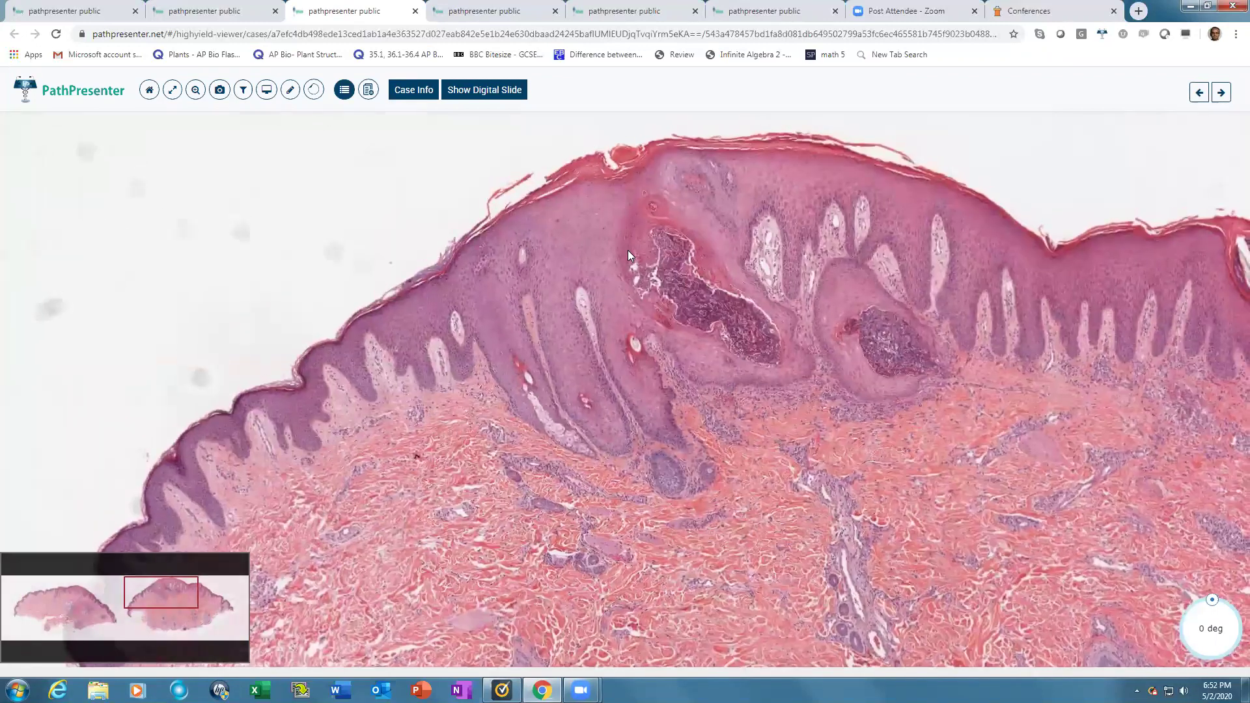
click(427, 95)
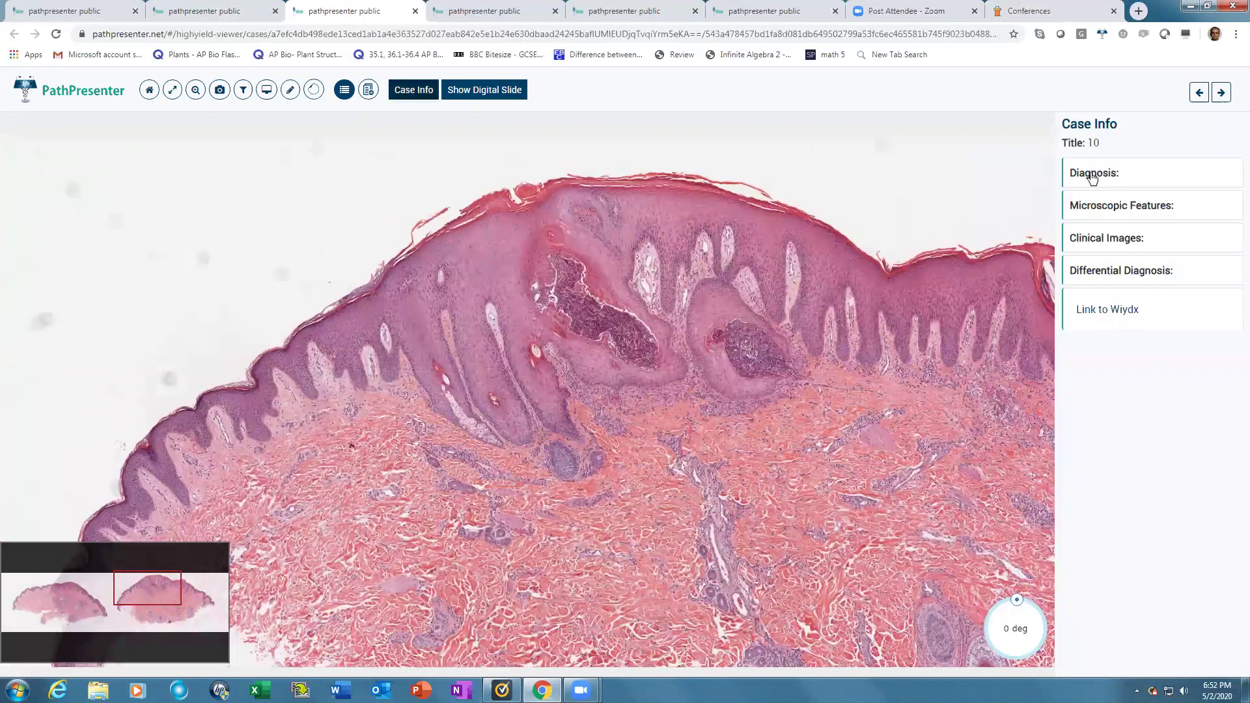
click(1092, 177)
click(1089, 252)
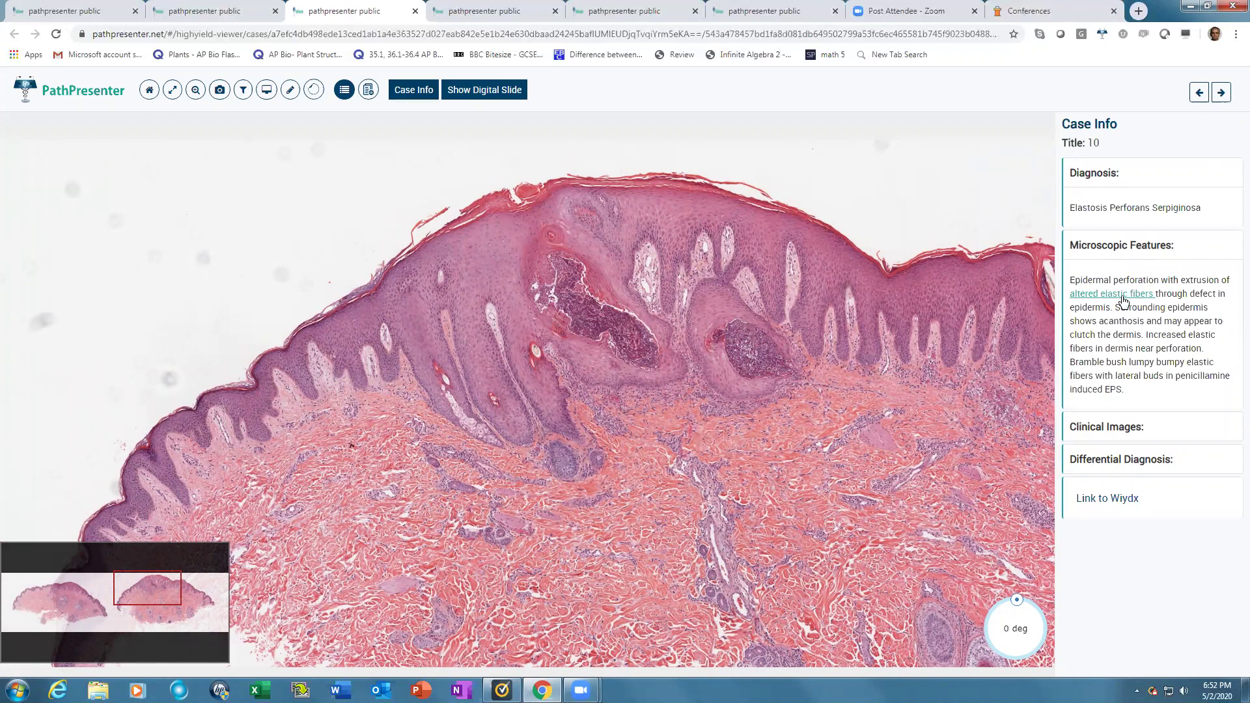
click(1121, 295)
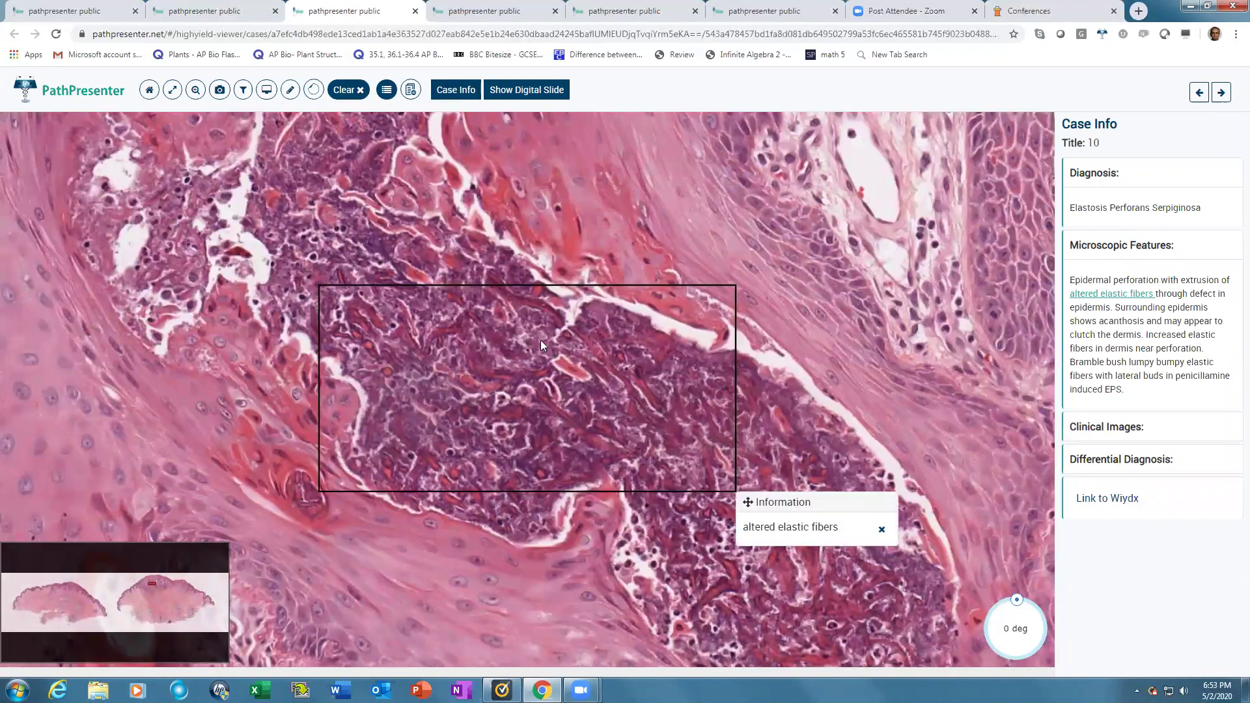
View the first clinical image, compare with Reactive Perforating Collagenosis, then advance to case 11
click(1074, 427)
click(1078, 447)
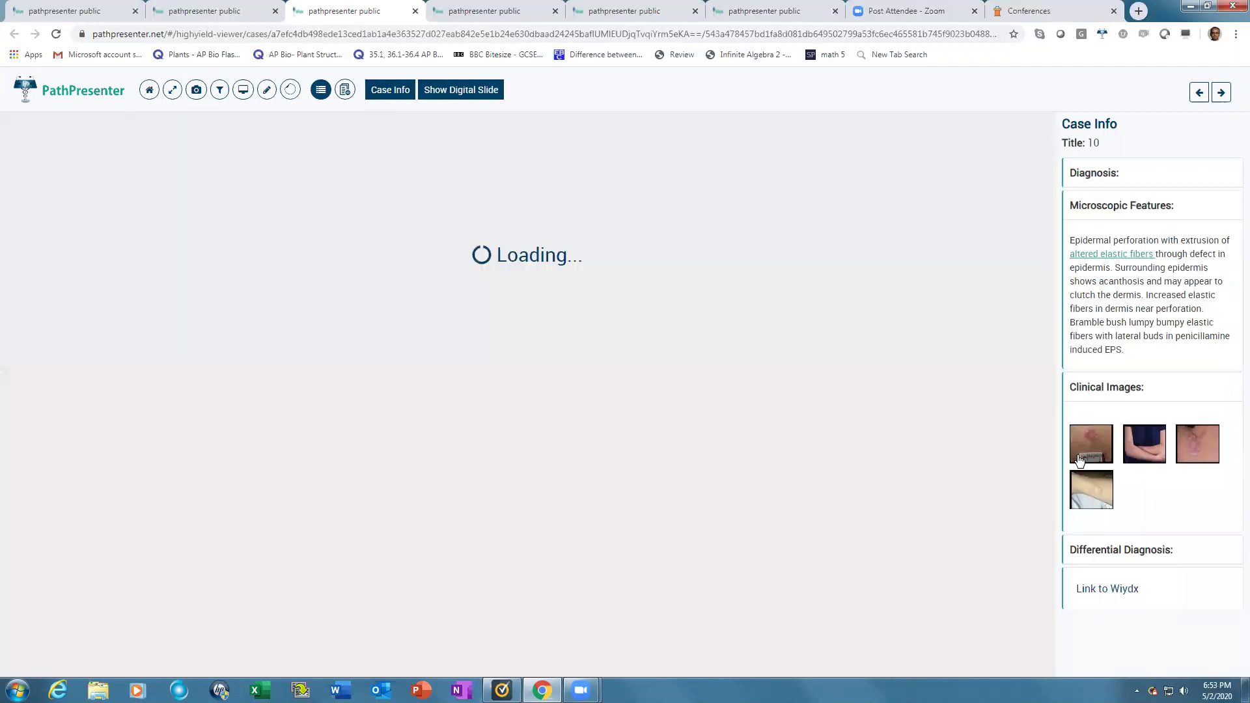
click(1100, 553)
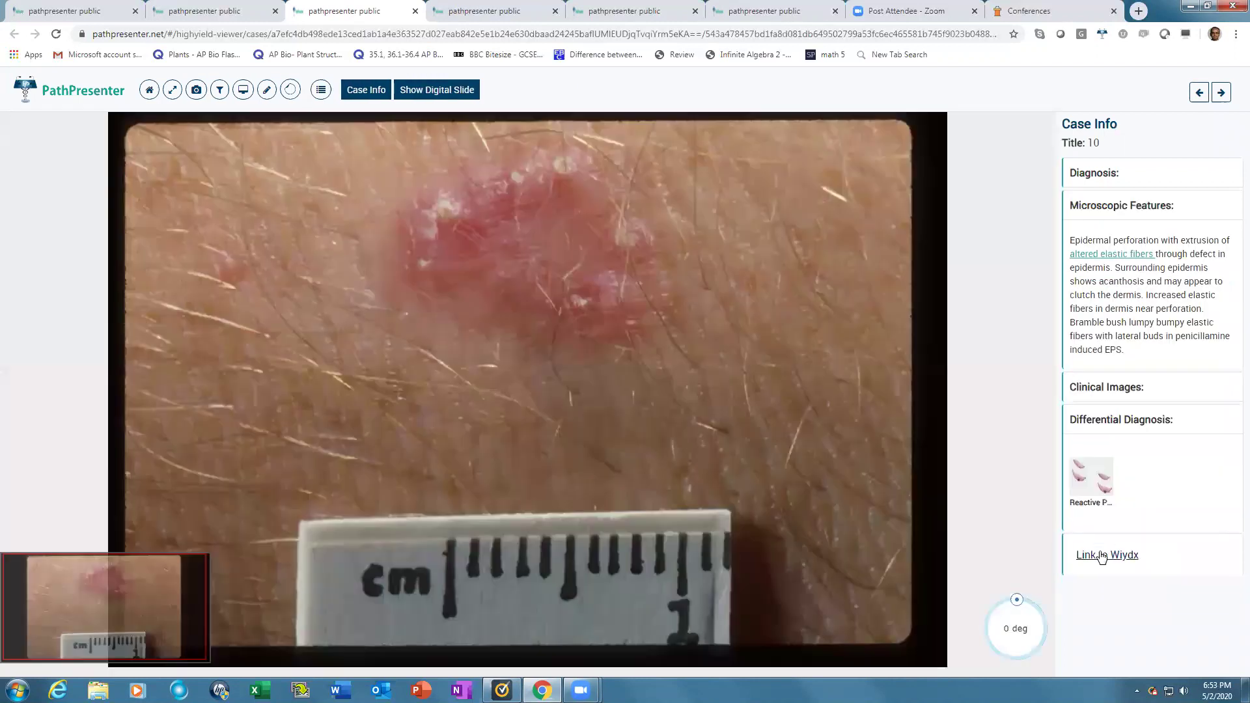
click(1089, 483)
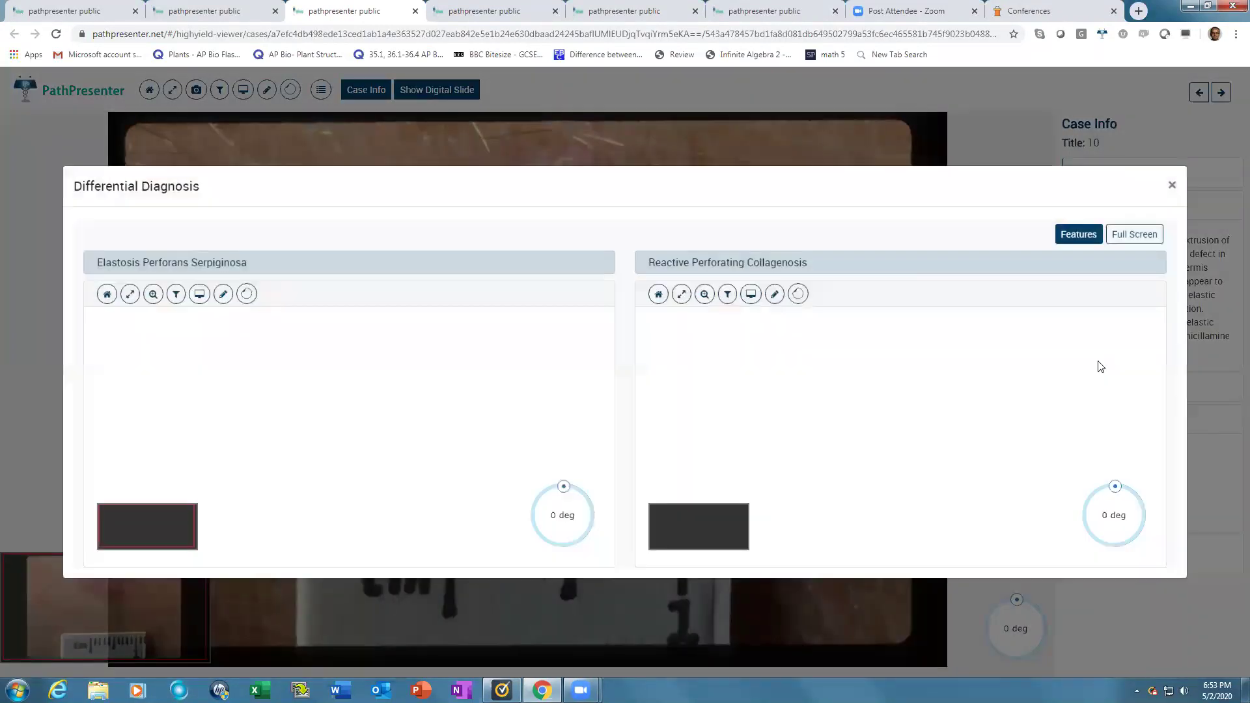
click(1172, 189)
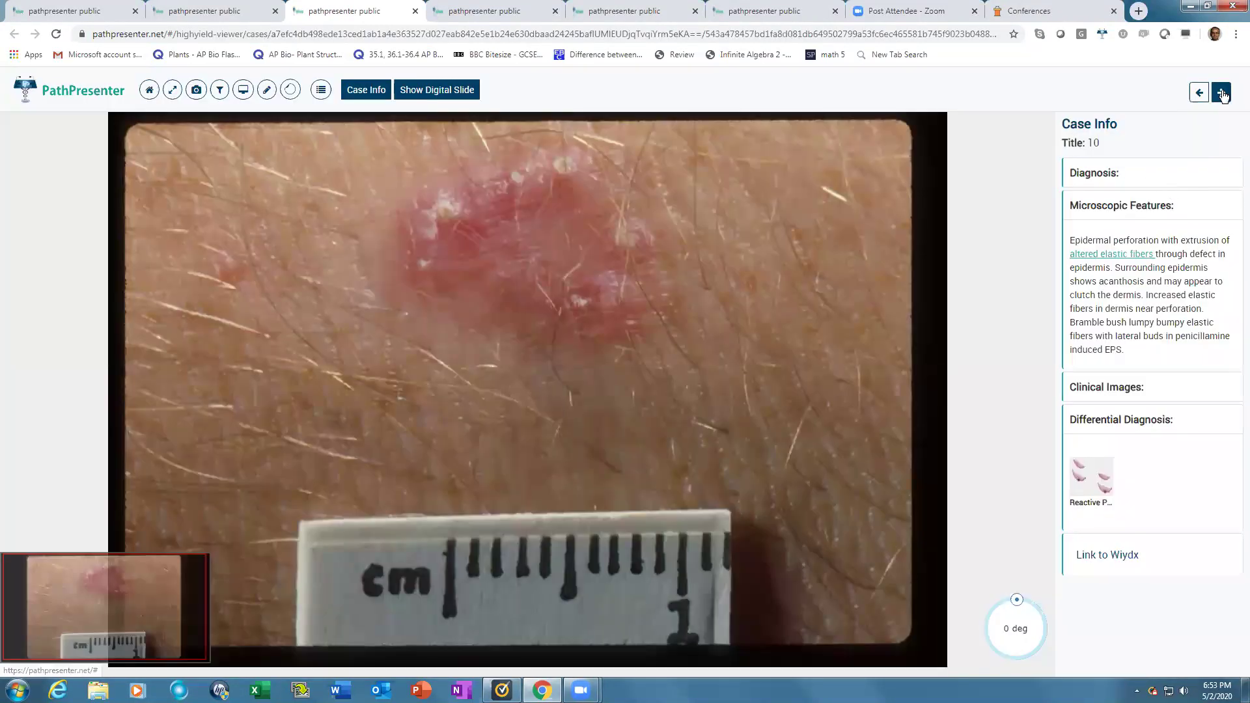
click(1222, 92)
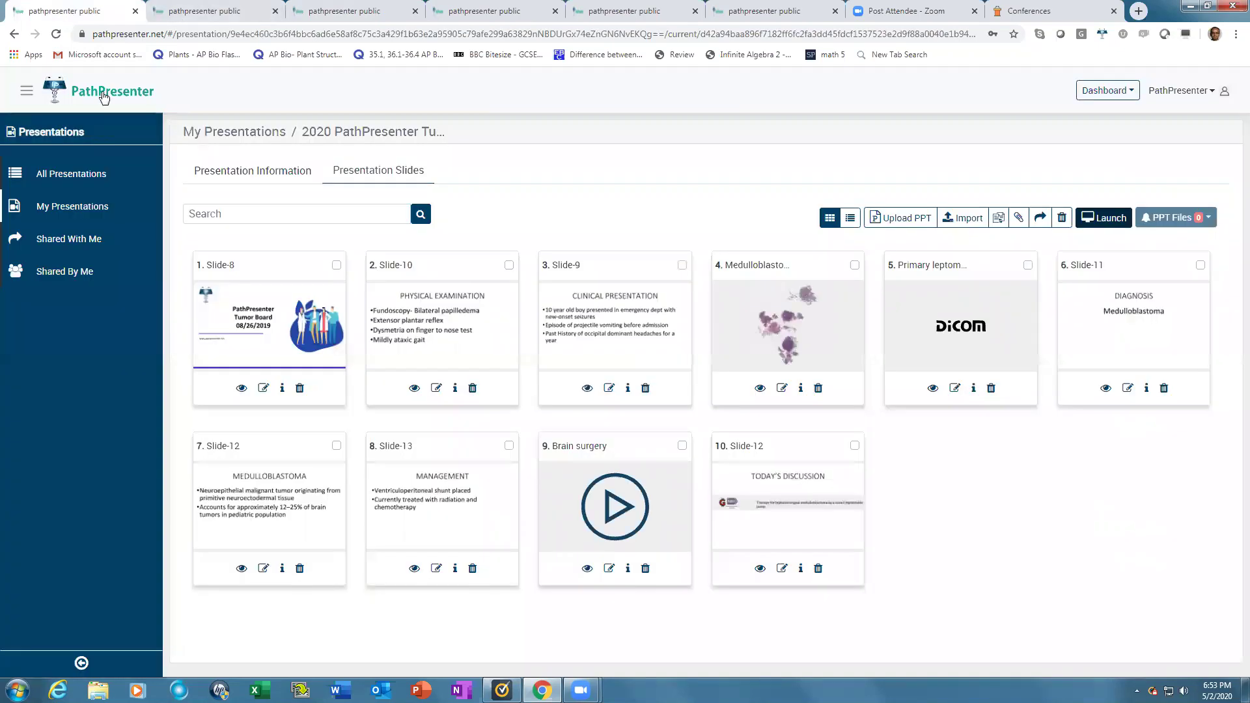
Return to the home dashboard and open the Assessments list showing seven assessments
click(103, 93)
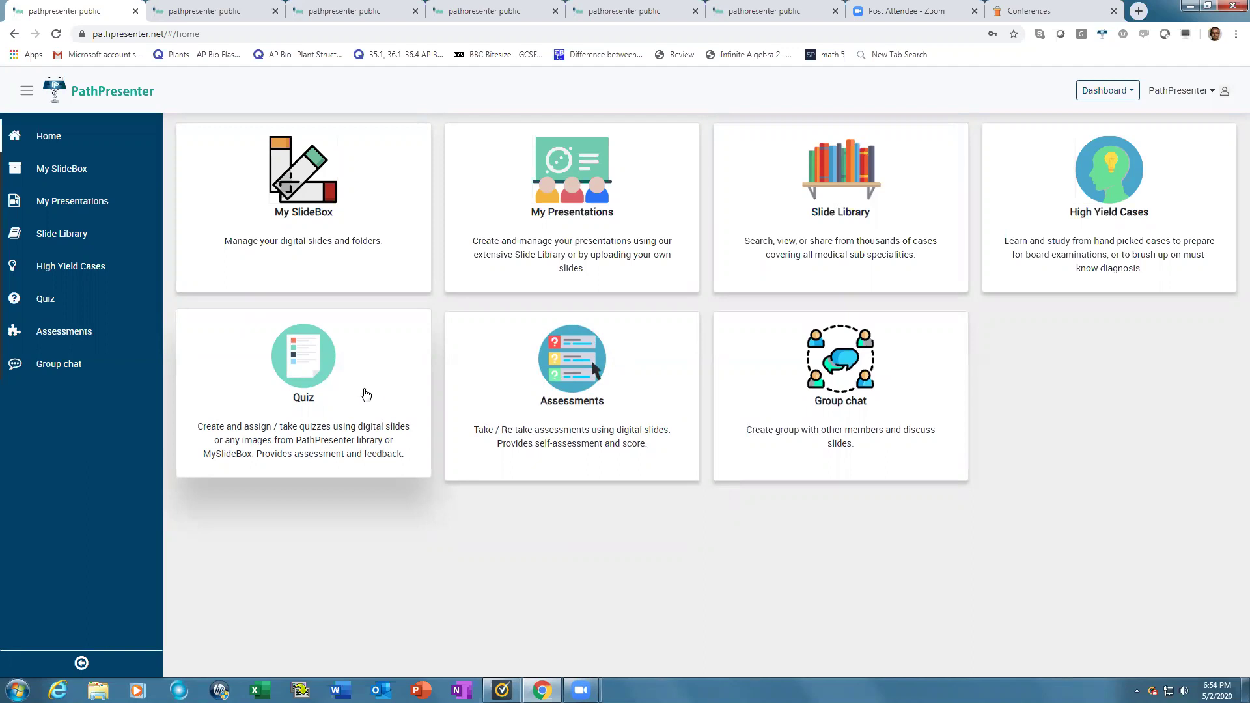
click(594, 382)
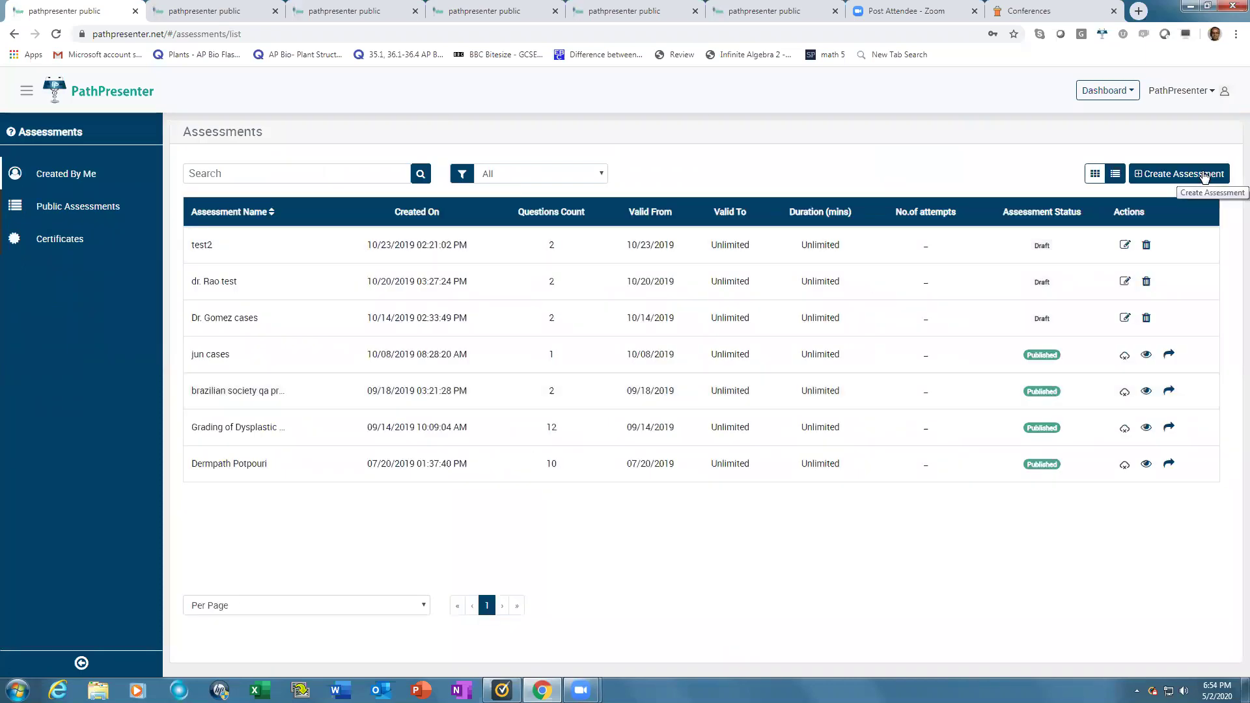
Look at the empty New Assessment form, then return to the home dashboard without creating anything
click(1204, 175)
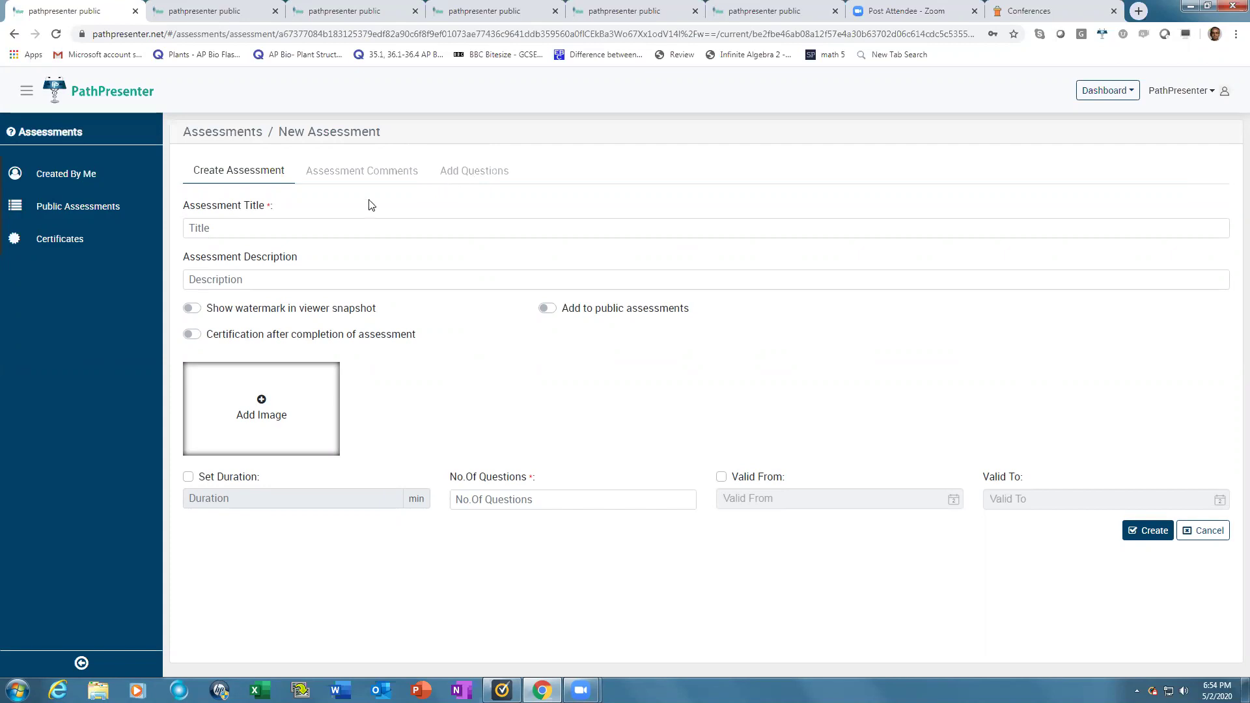
click(123, 103)
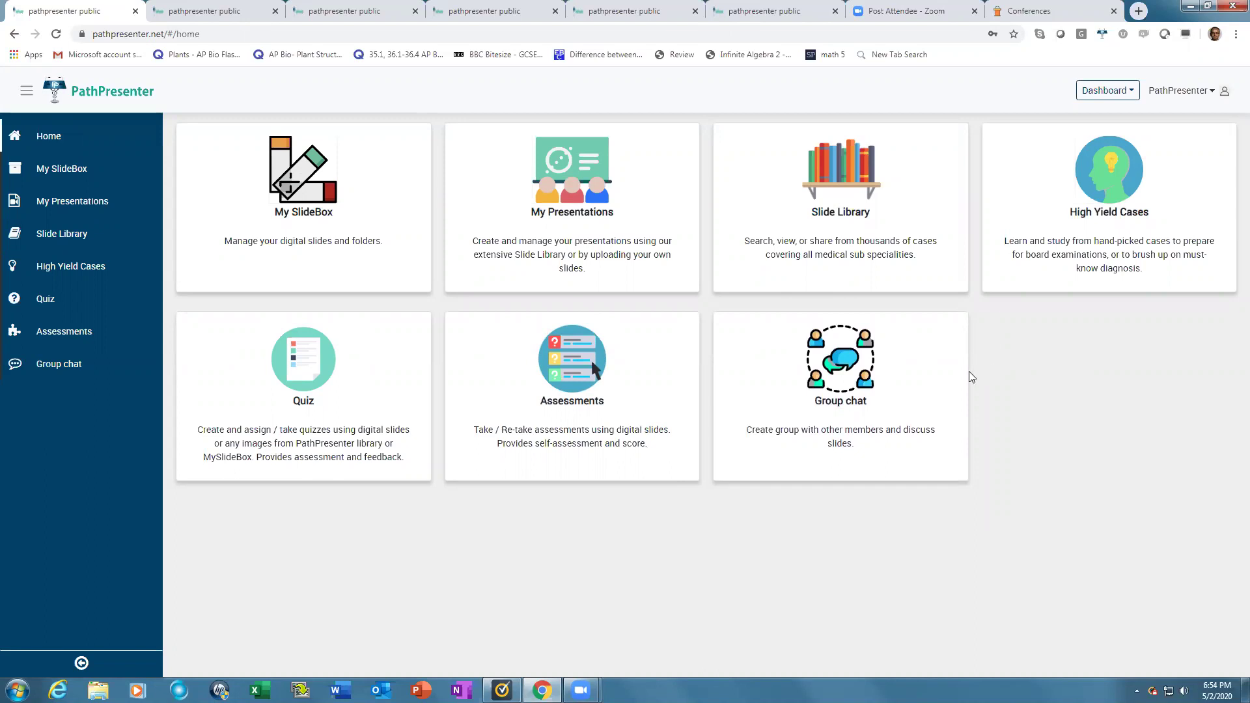
In the test group's chat, box a tissue region on the zoomed slide with the comment 'what do you think'
click(876, 384)
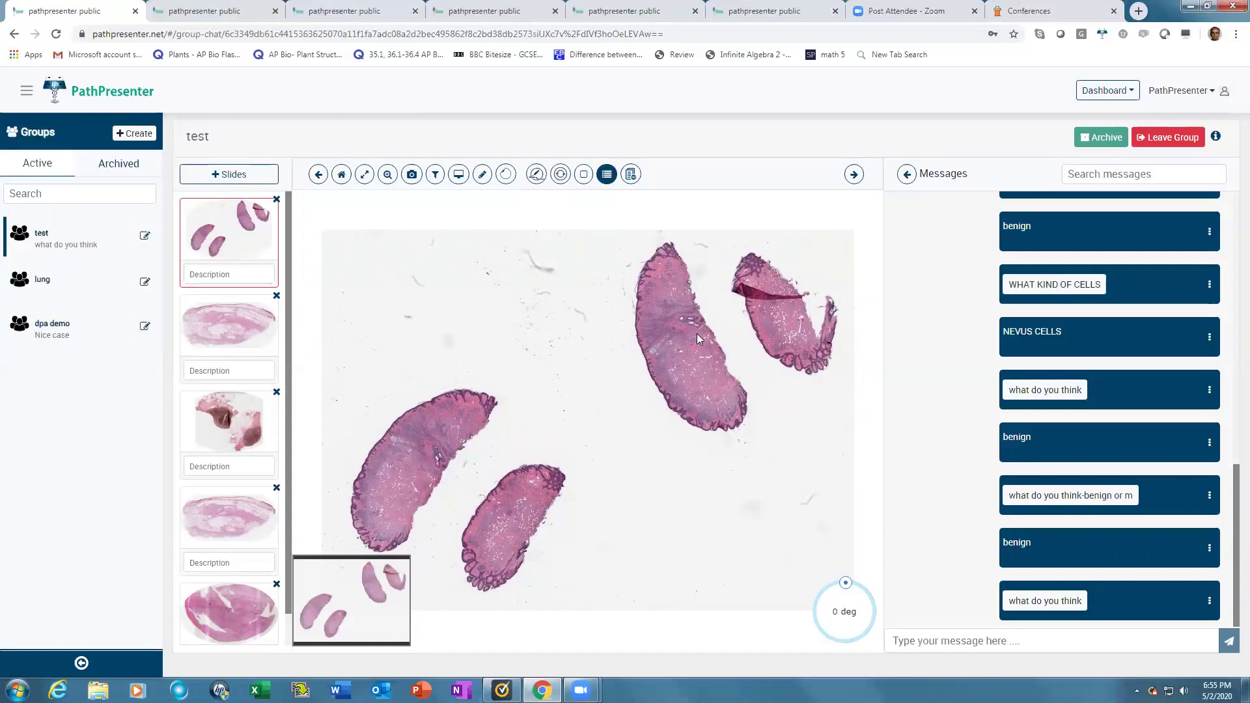
scroll(687, 350, up, 1)
scroll(686, 350, up, 5)
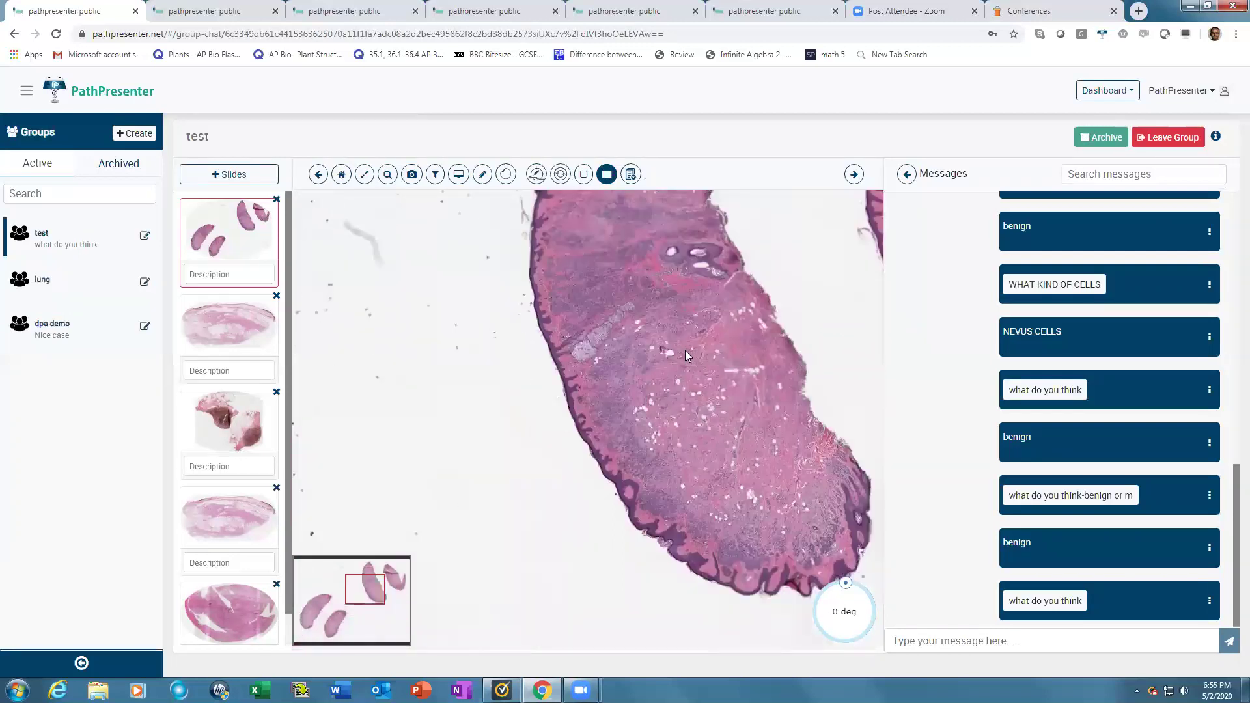
click(583, 174)
drag(570, 239, 648, 298)
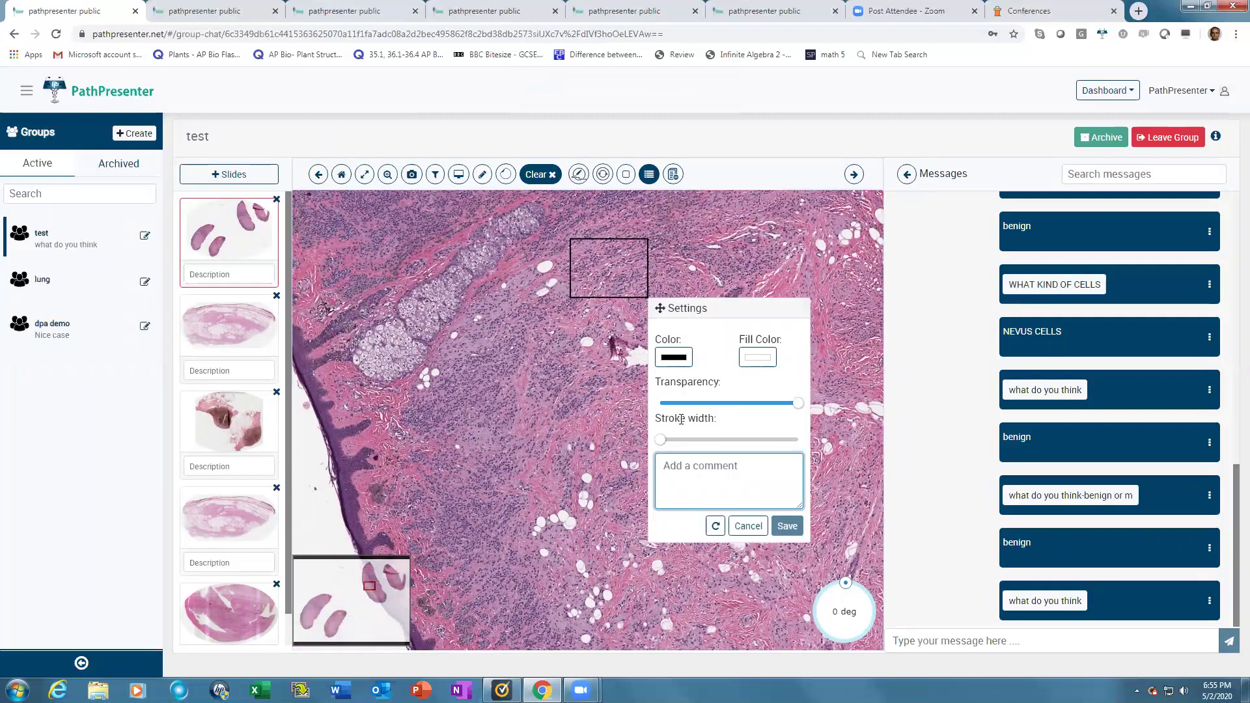
text(what )
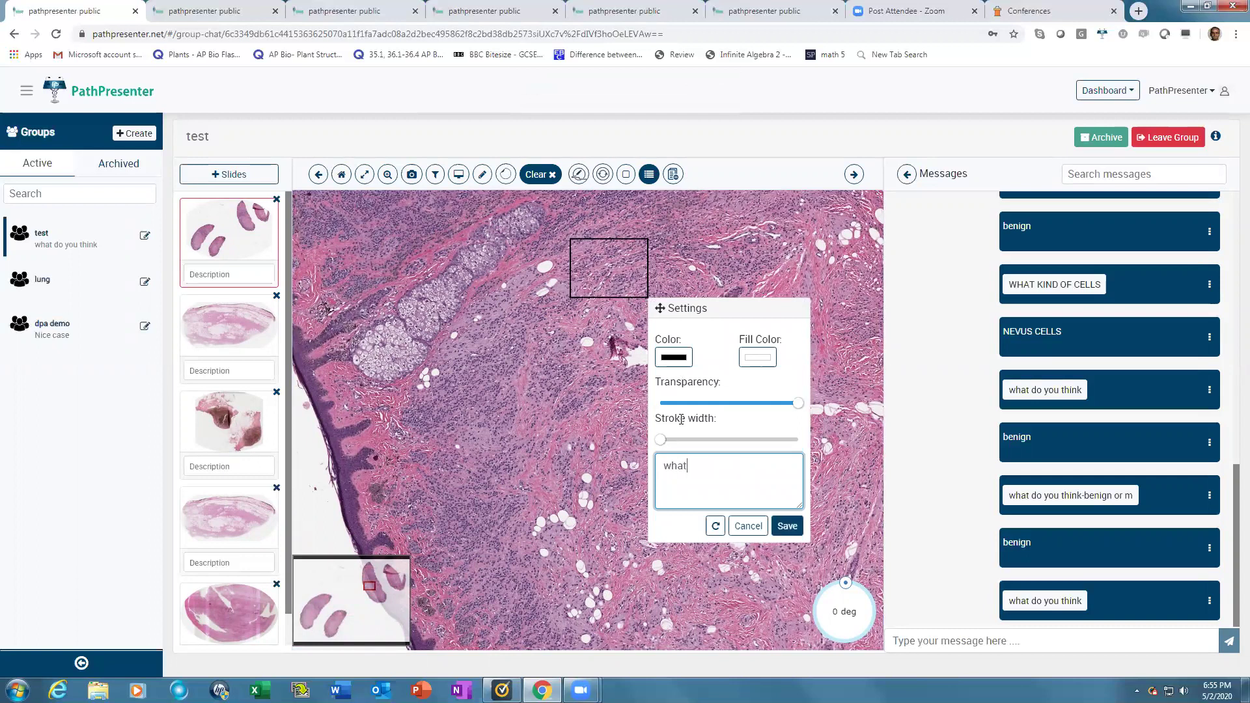
text(do you think)
click(786, 525)
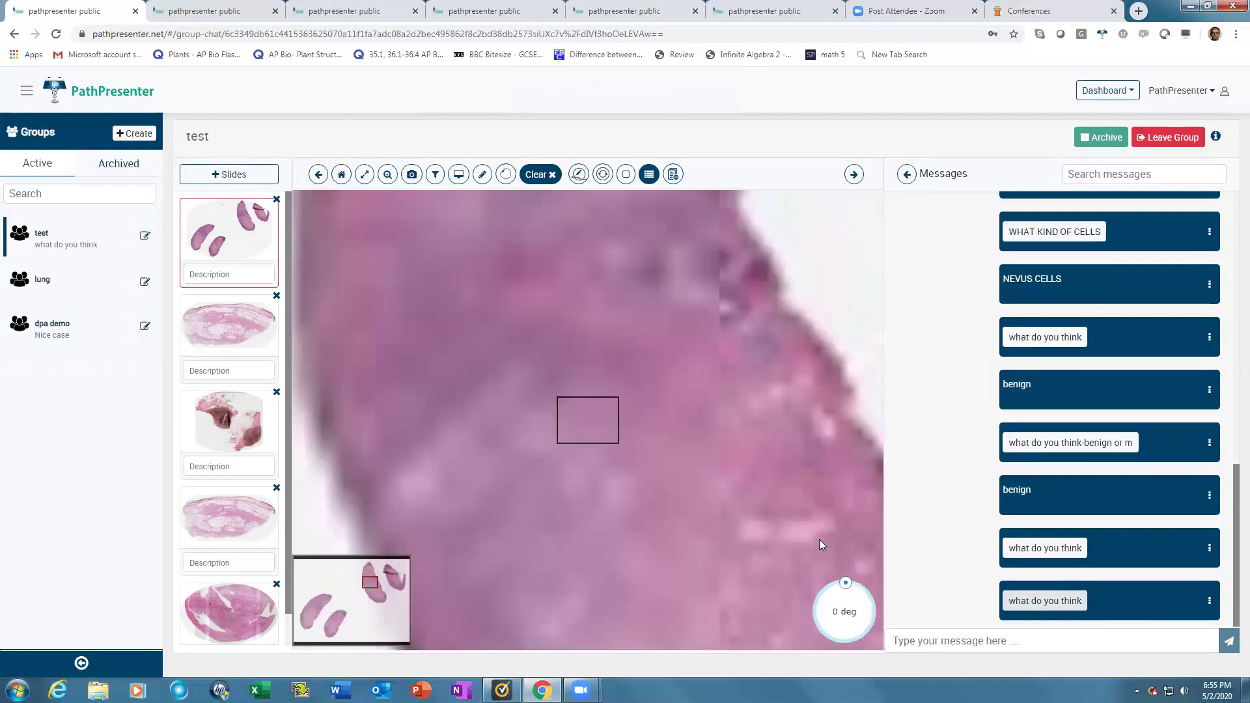
click(585, 426)
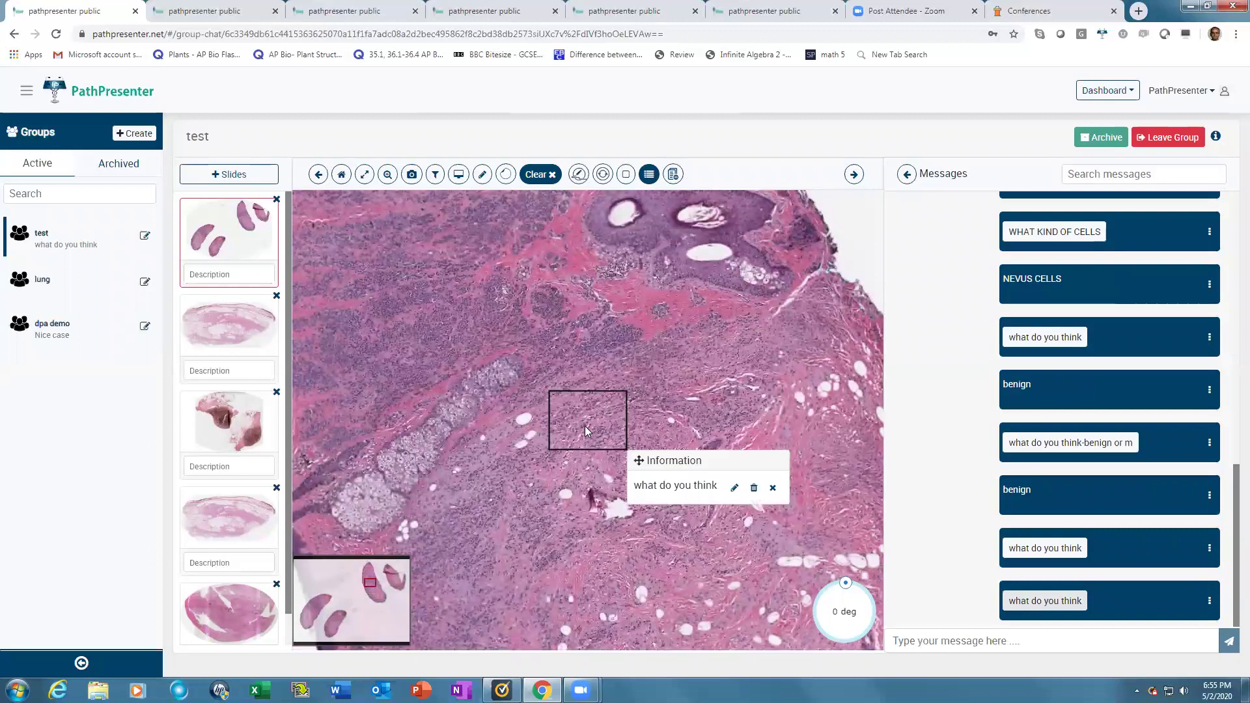
click(930, 644)
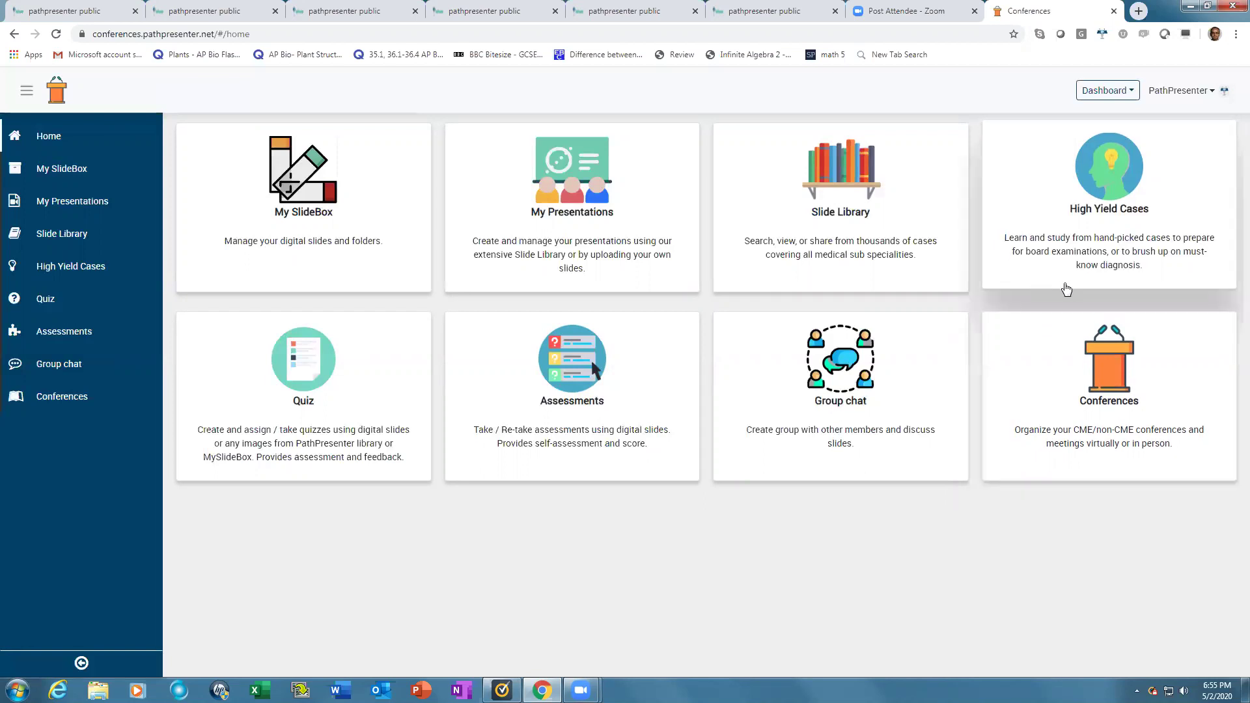
From the Conferences section's Manage Conferences list, begin creating a new conference
click(1078, 345)
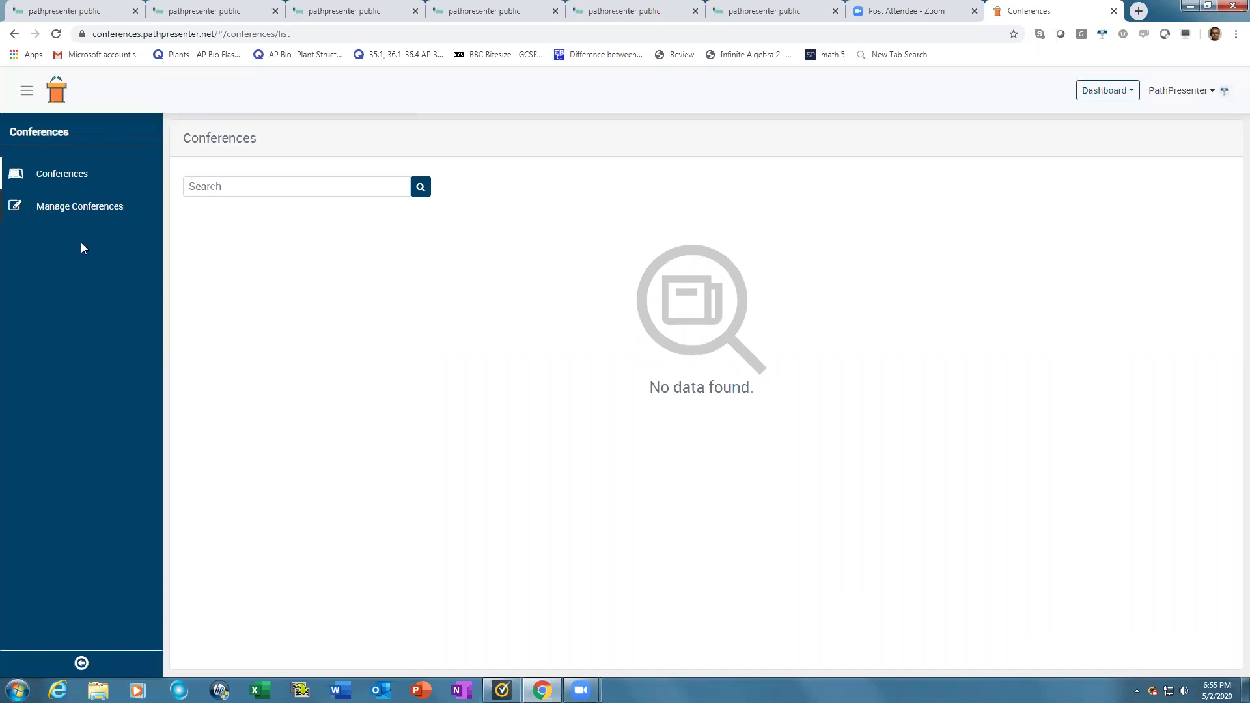
click(77, 208)
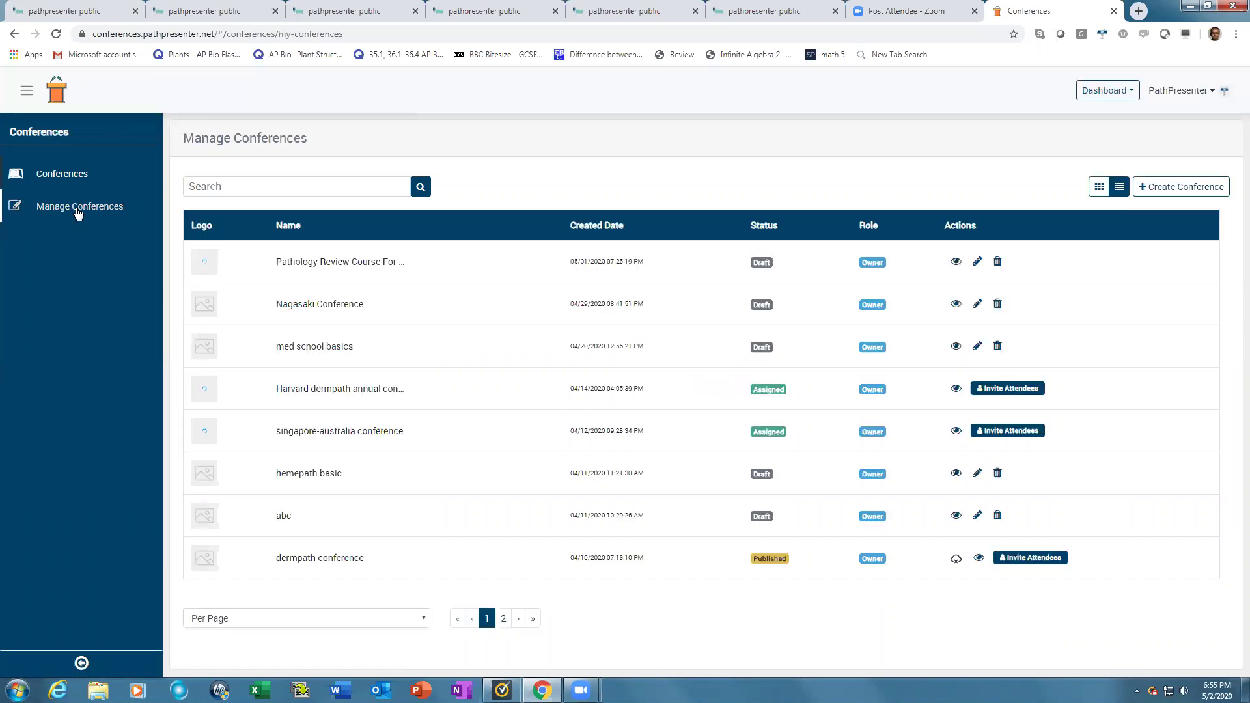
click(1169, 188)
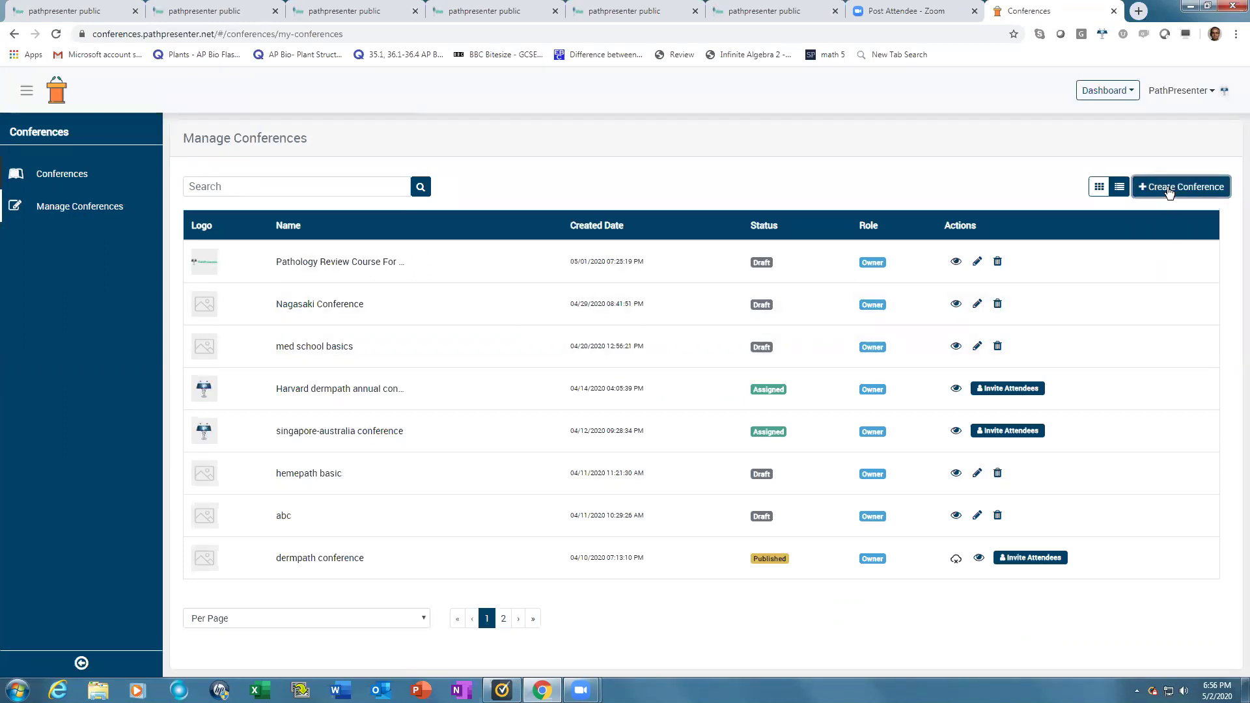